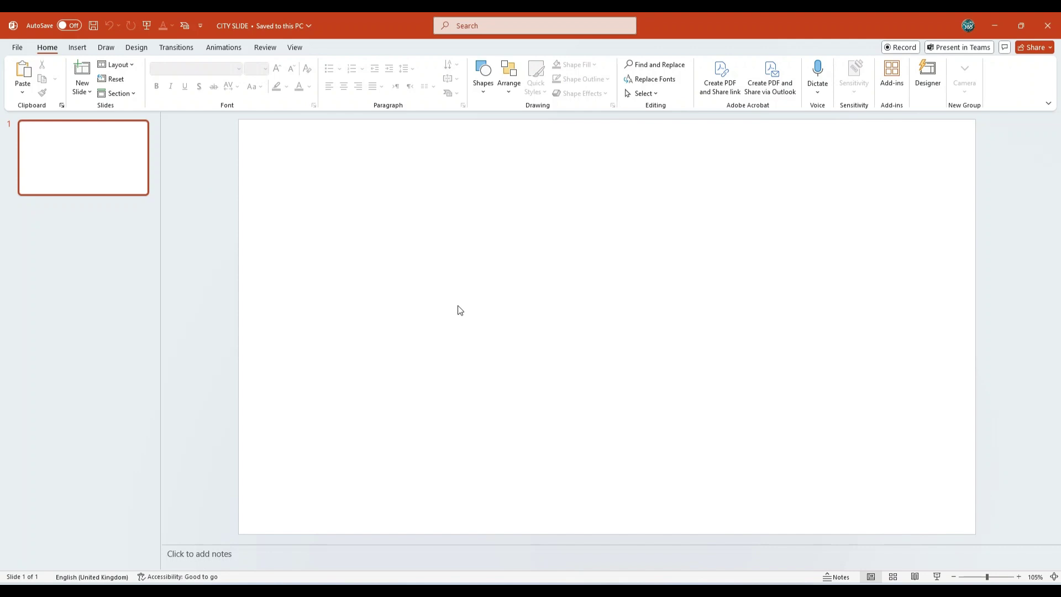
Step: Fill slide 1's background with the Dubai sunset photo D from the pics folder
left_click(130, 48)
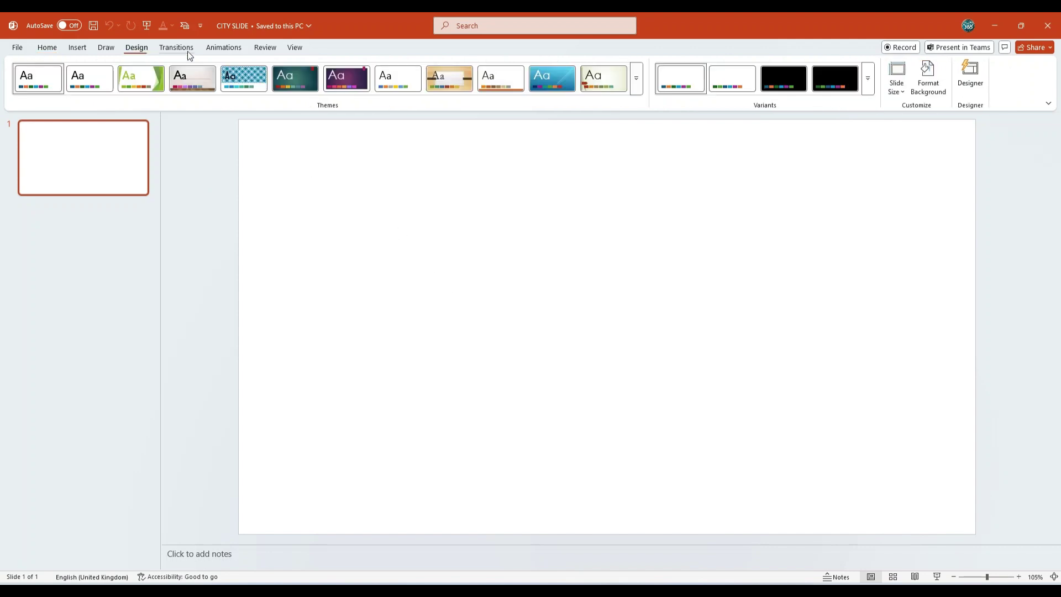
left_click(927, 71)
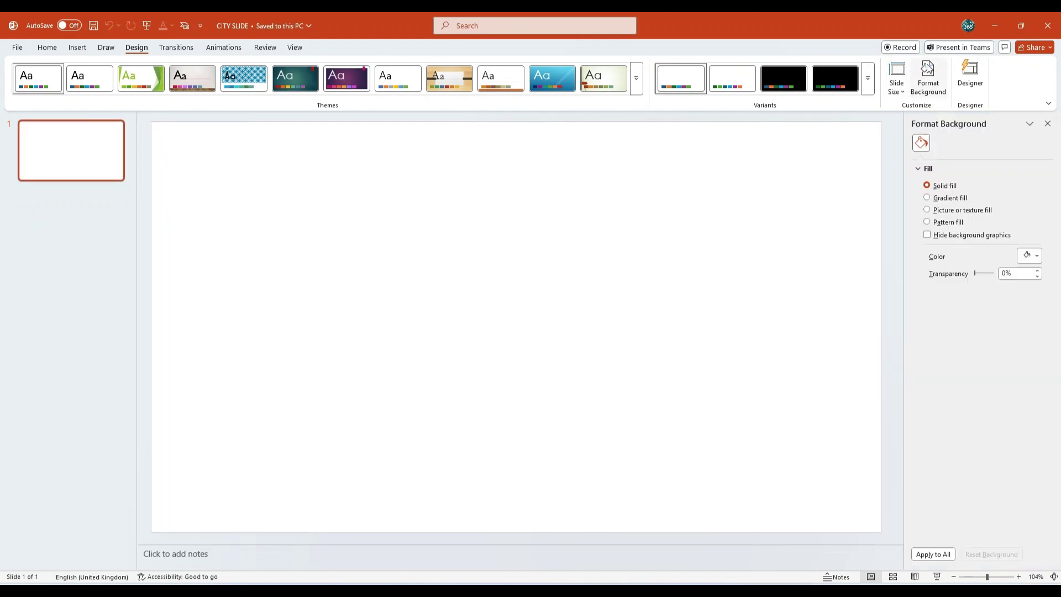
left_click(951, 210)
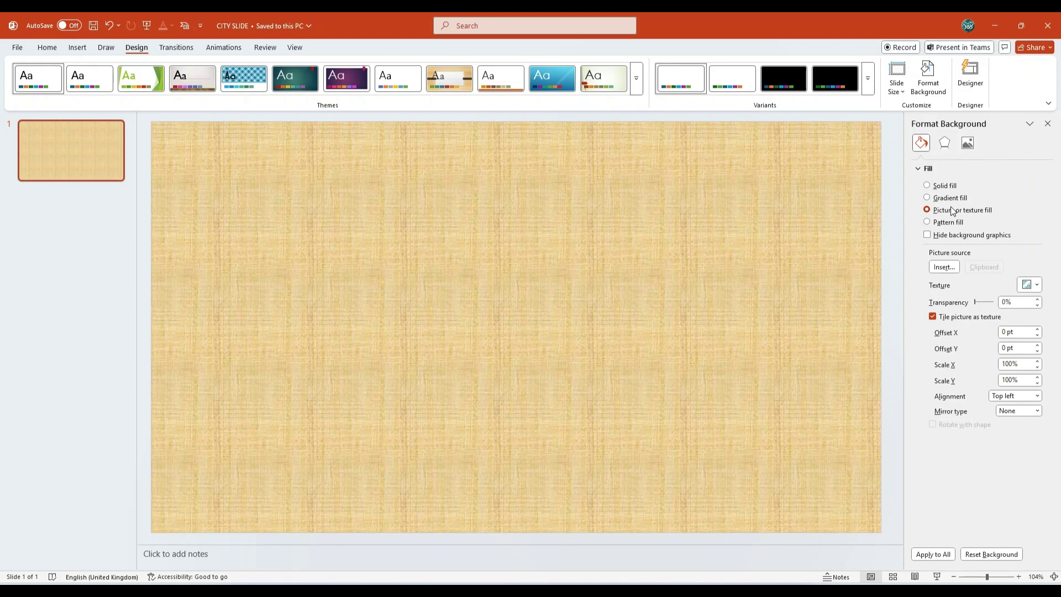
left_click(953, 268)
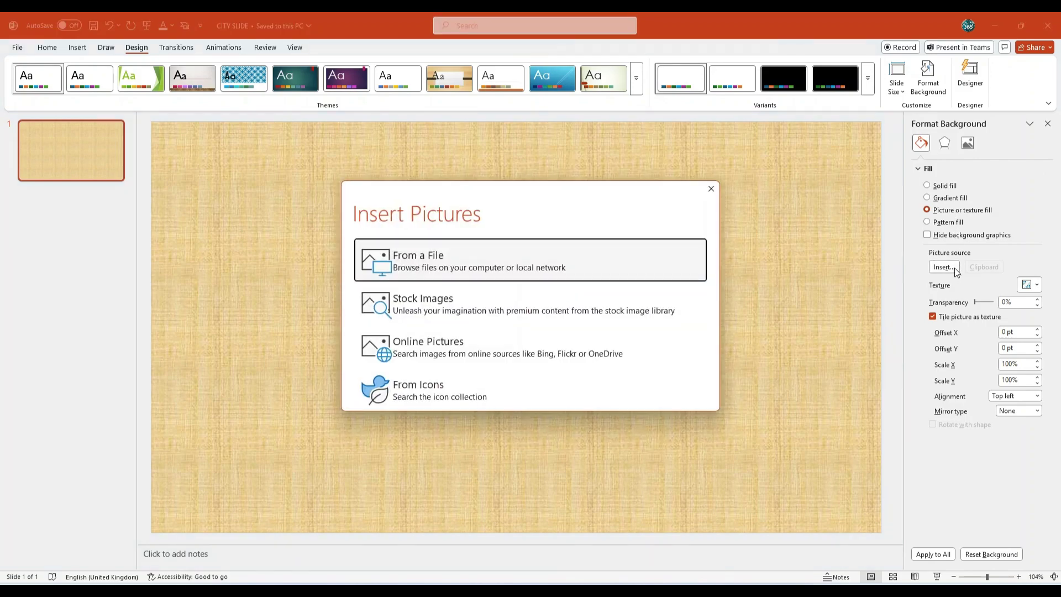
left_click(428, 264)
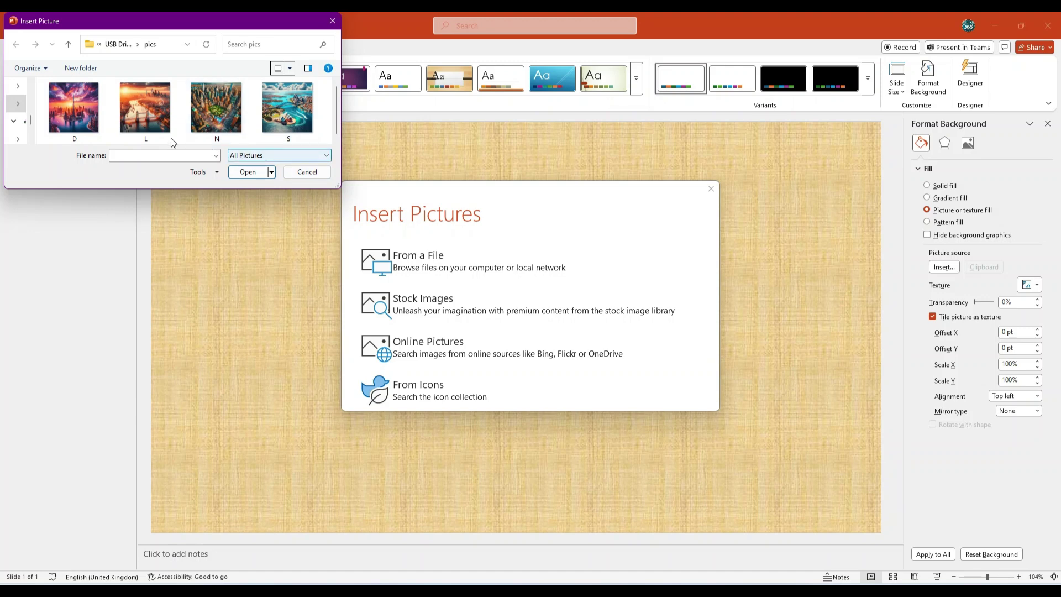
left_click(78, 113)
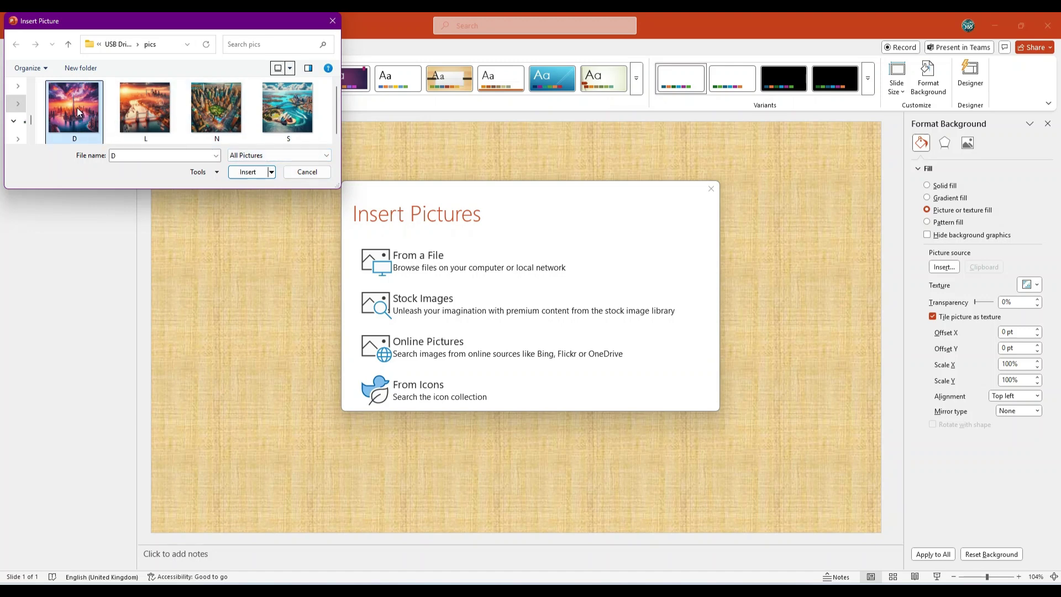
left_click(241, 173)
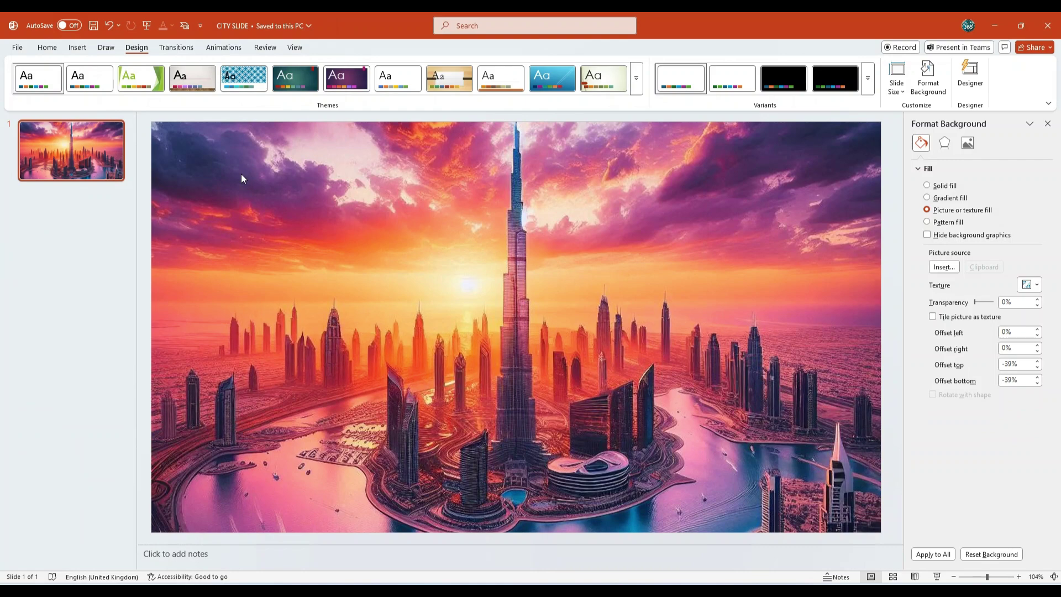
Step: Draw a rounded rectangle callout across the middle of the slide
left_click(77, 48)
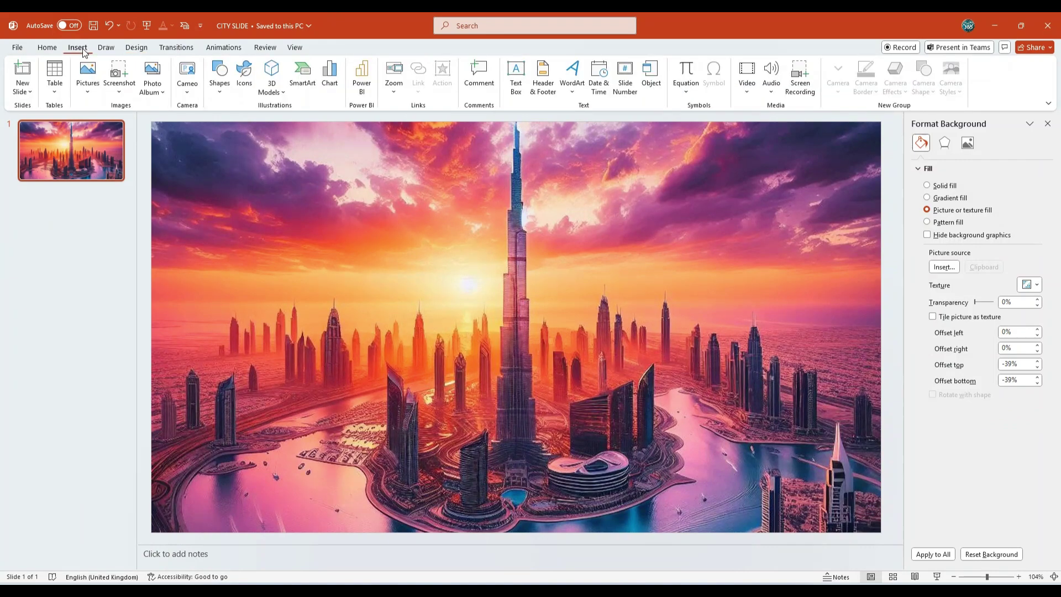
left_click(229, 95)
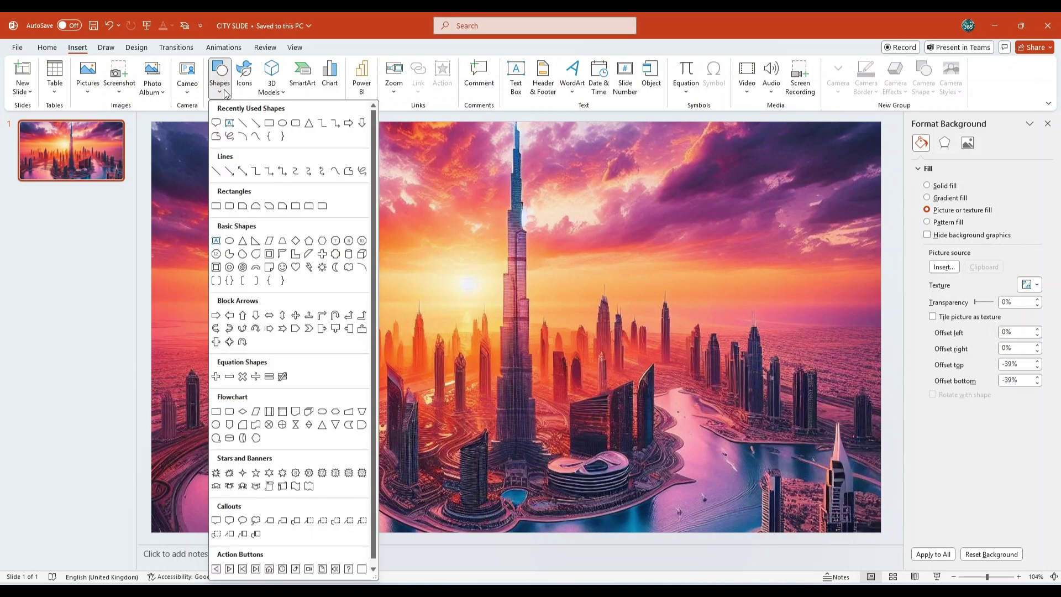
left_click(229, 520)
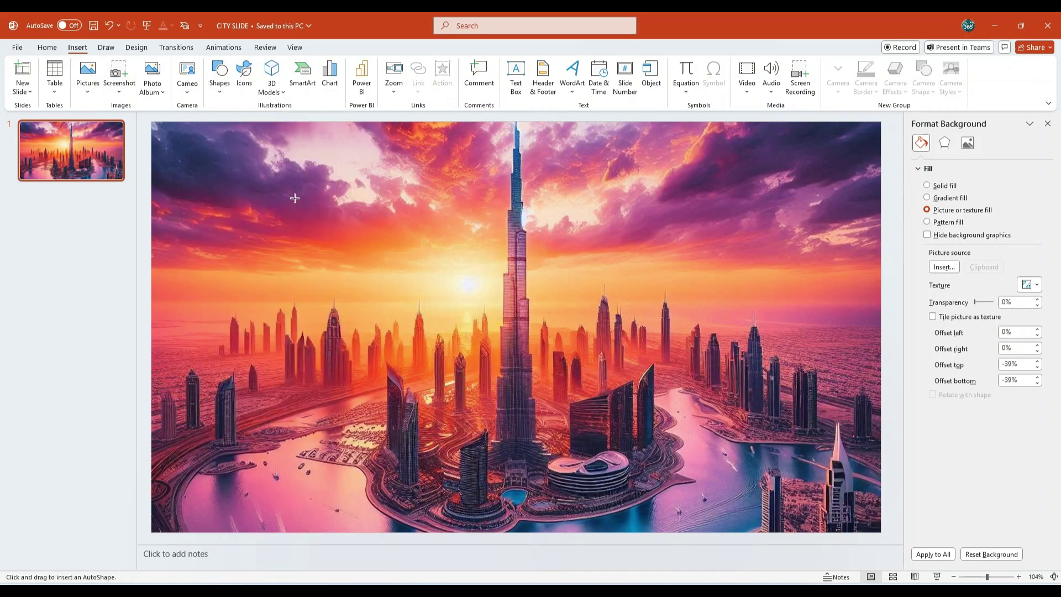
left_click_drag(294, 198, 676, 422)
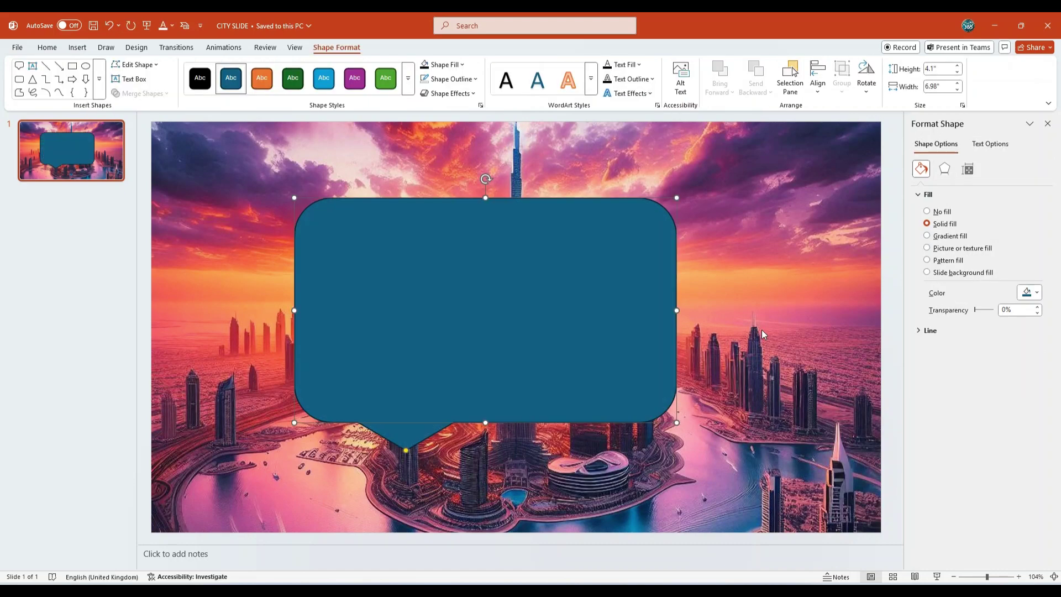
Step: Resize the callout to 5" high by 8" wide and centre it on the slide
left_click(941, 71)
type("5")
left_click(943, 84)
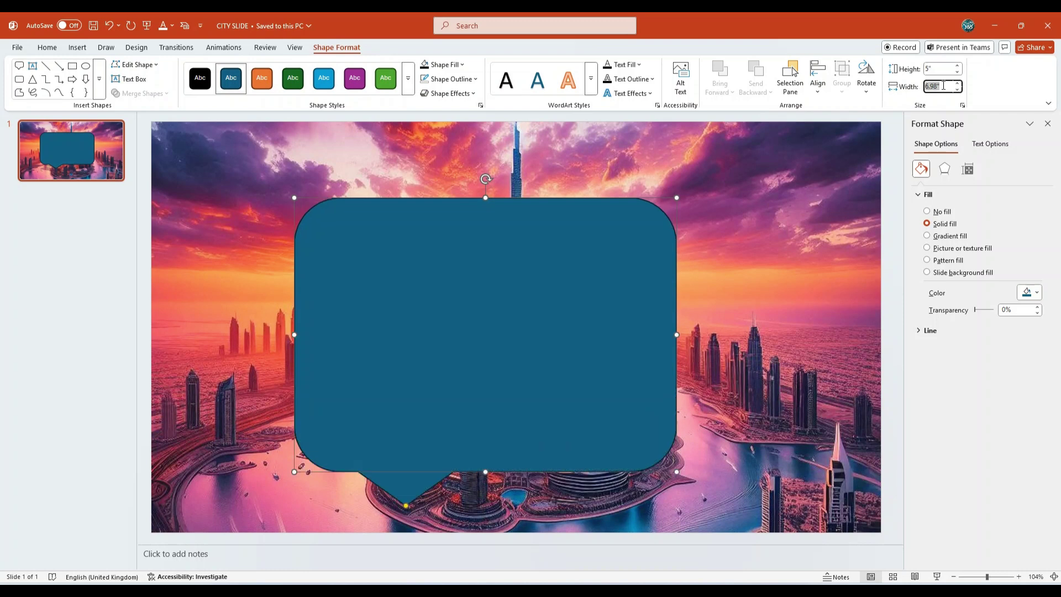
type("8")
key("Return")
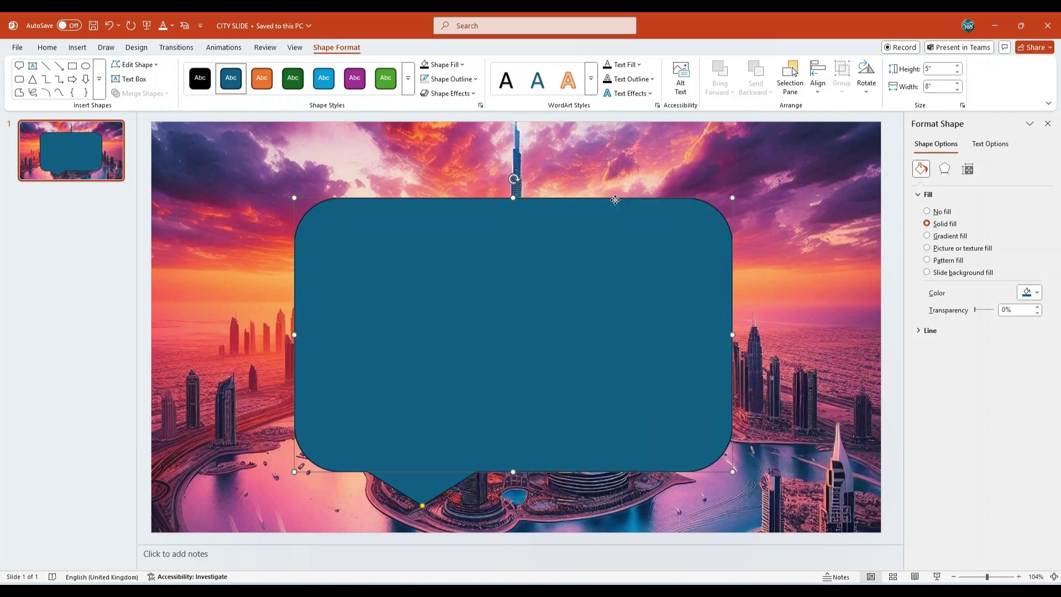
left_click_drag(615, 199, 618, 188)
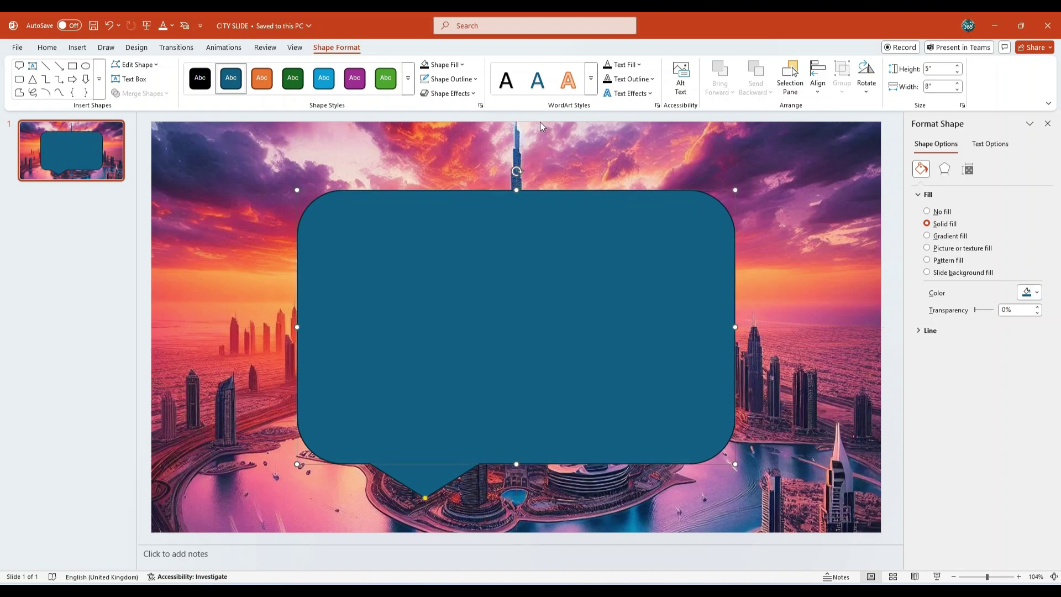
Step: Give the callout a black fill, no outline and 42% transparency
left_click(462, 65)
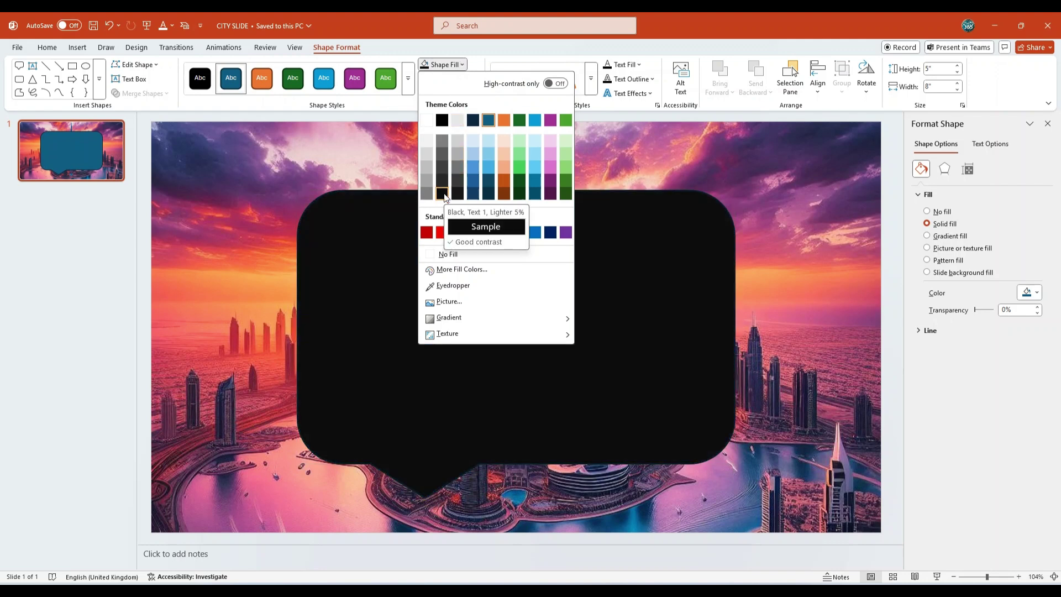
left_click(442, 193)
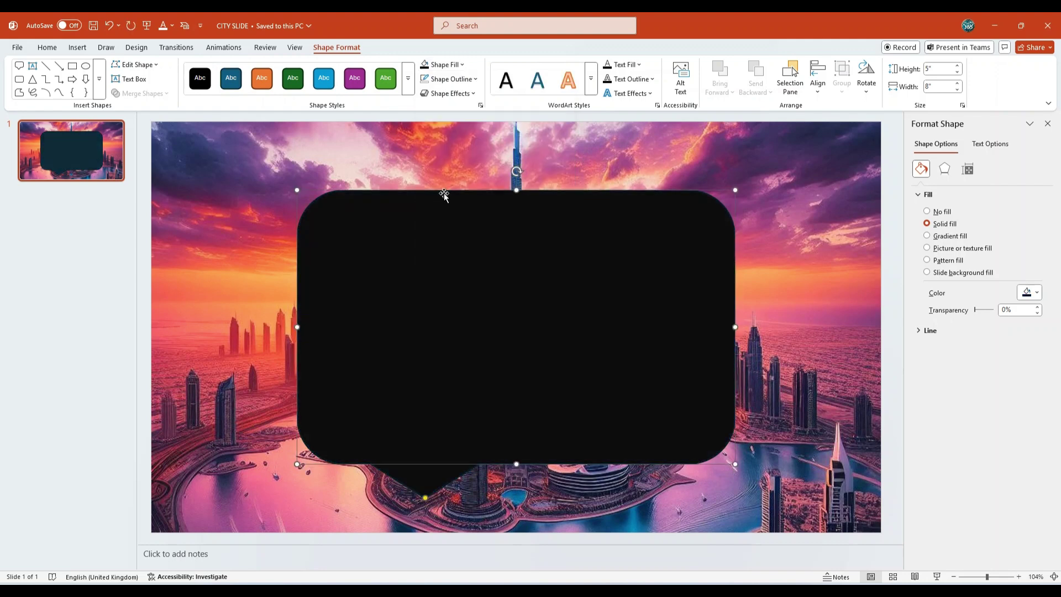
left_click(475, 79)
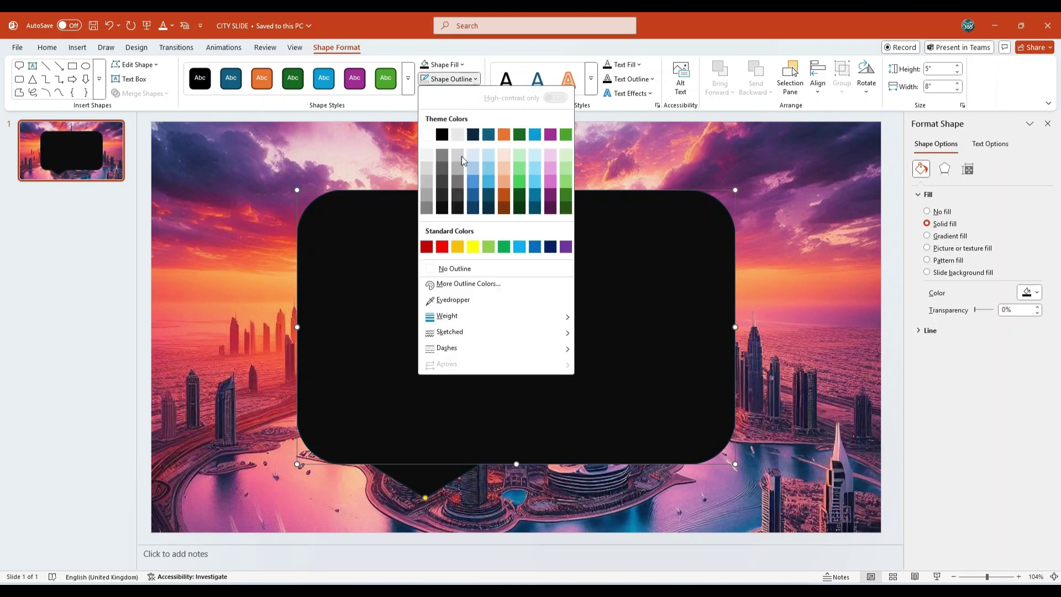
left_click(452, 266)
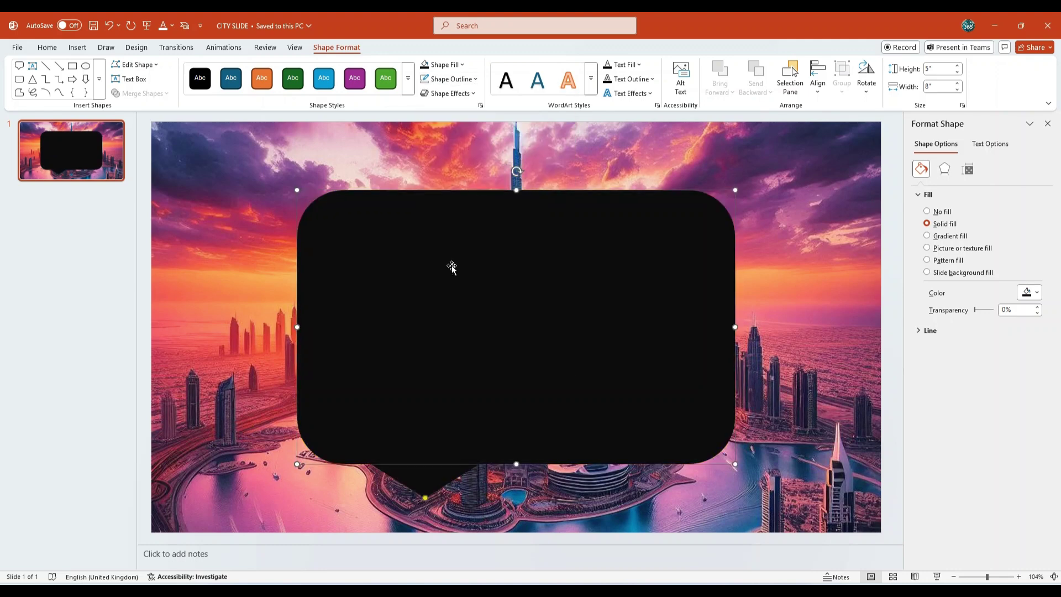
left_click_drag(1013, 310, 990, 314)
type("40")
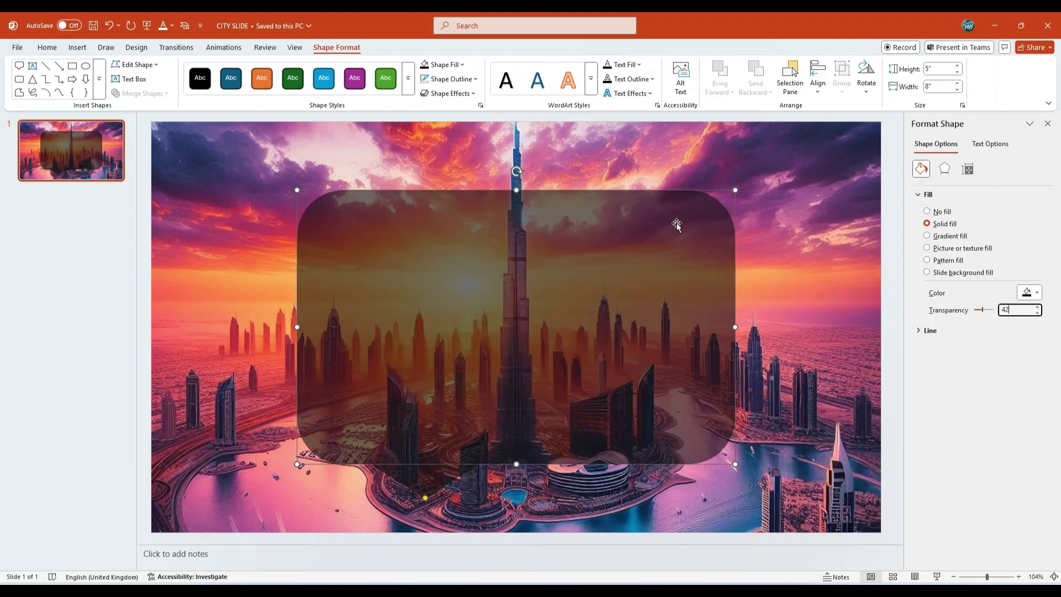
key("Return")
Step: Add a text box reading 'DUBAI' in the callout's upper left
left_click(77, 48)
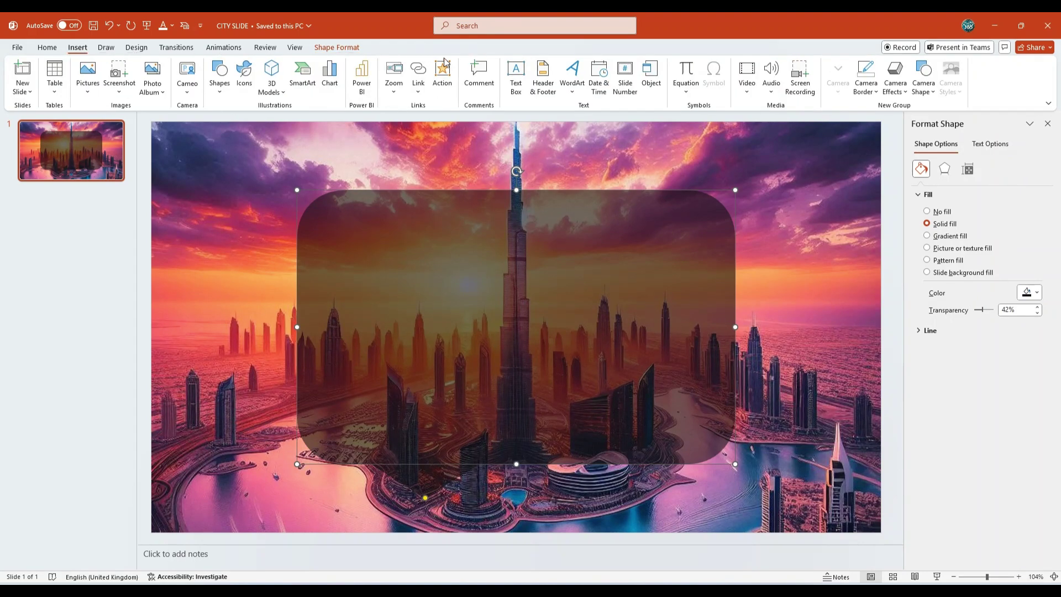
left_click(514, 70)
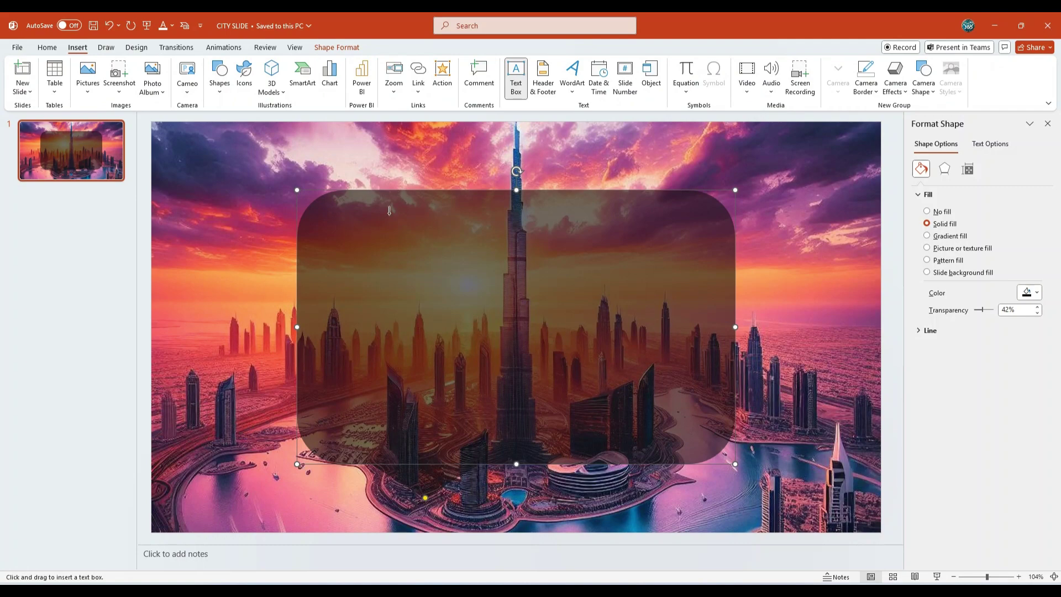
left_click_drag(339, 223, 429, 254)
type("DUBAI")
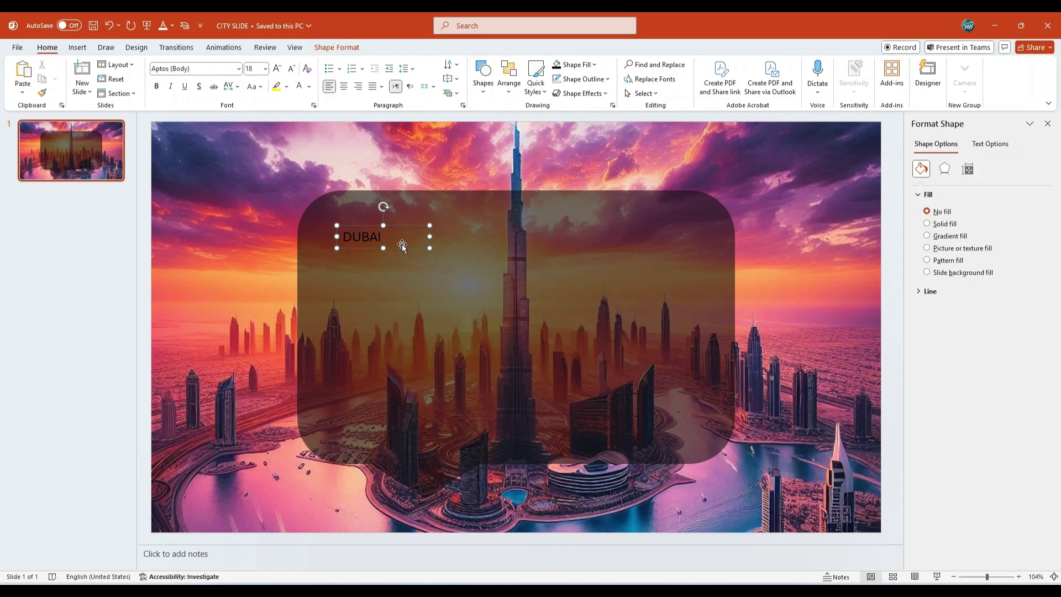
Step: Format DUBAI in DAGGERSQUARE 36 pt white and nudge it slightly left
left_click(241, 73)
type("DAGGERSQUARE")
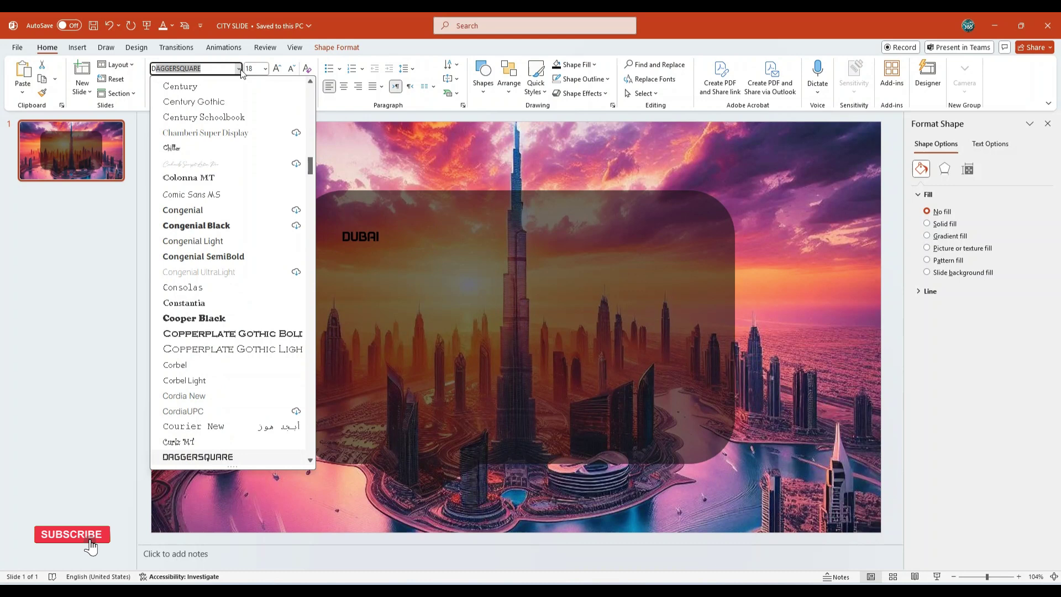
key("Tab")
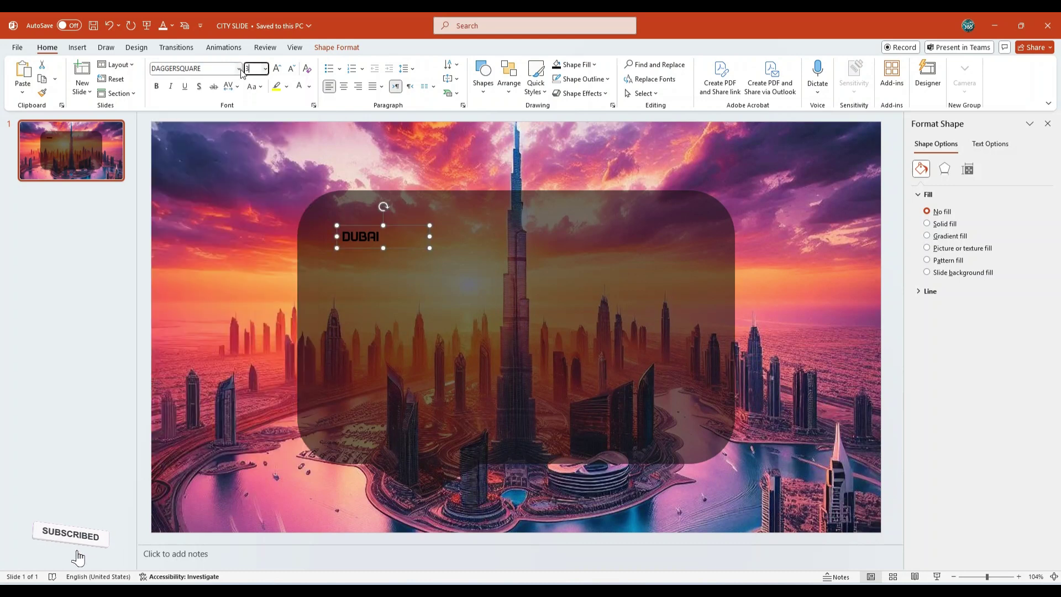
type("36")
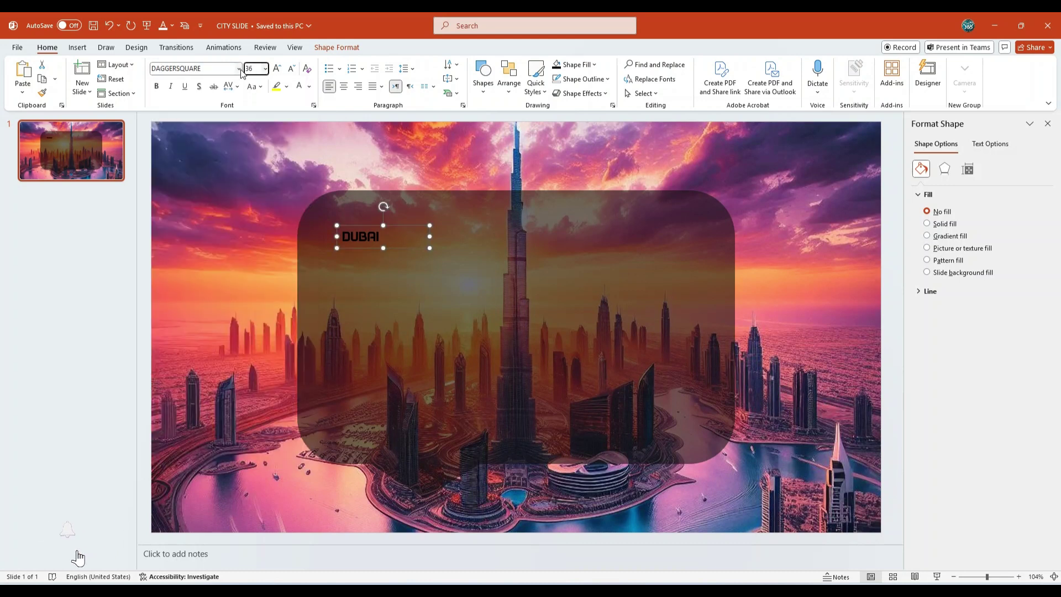
left_click(310, 86)
left_click(301, 142)
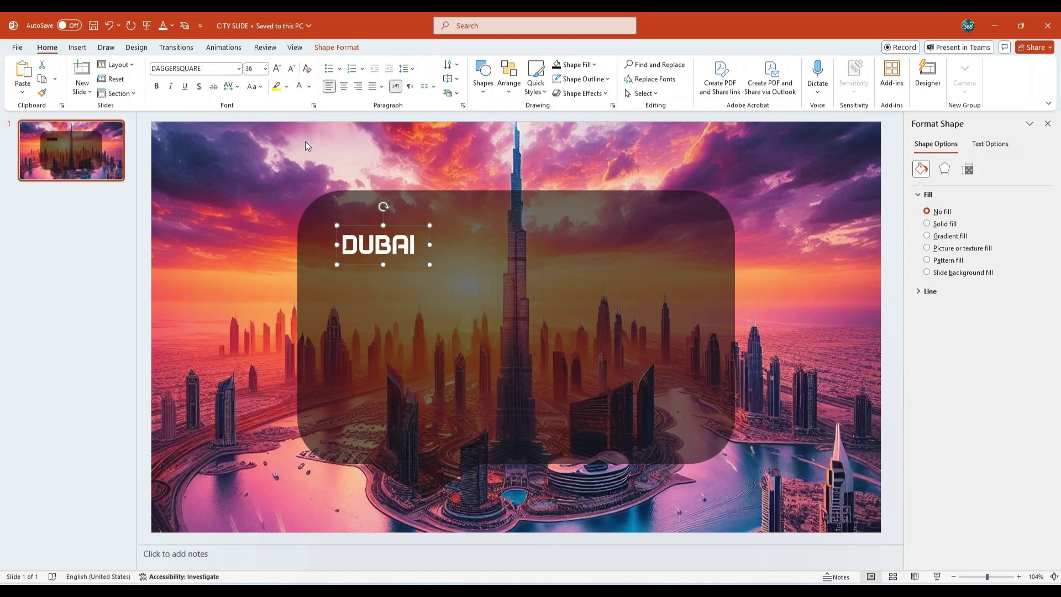
left_click_drag(353, 221, 347, 221)
left_click(384, 292)
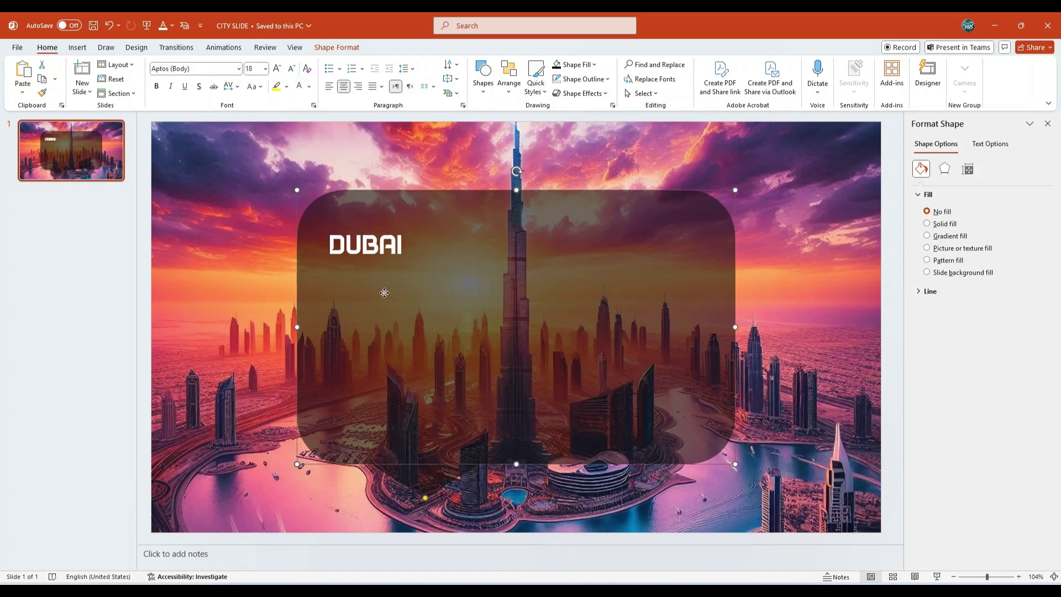
Step: Add a Lorem ipsum paragraph text box under DUBAI, formatted 16 pt white
left_click(77, 47)
left_click(515, 78)
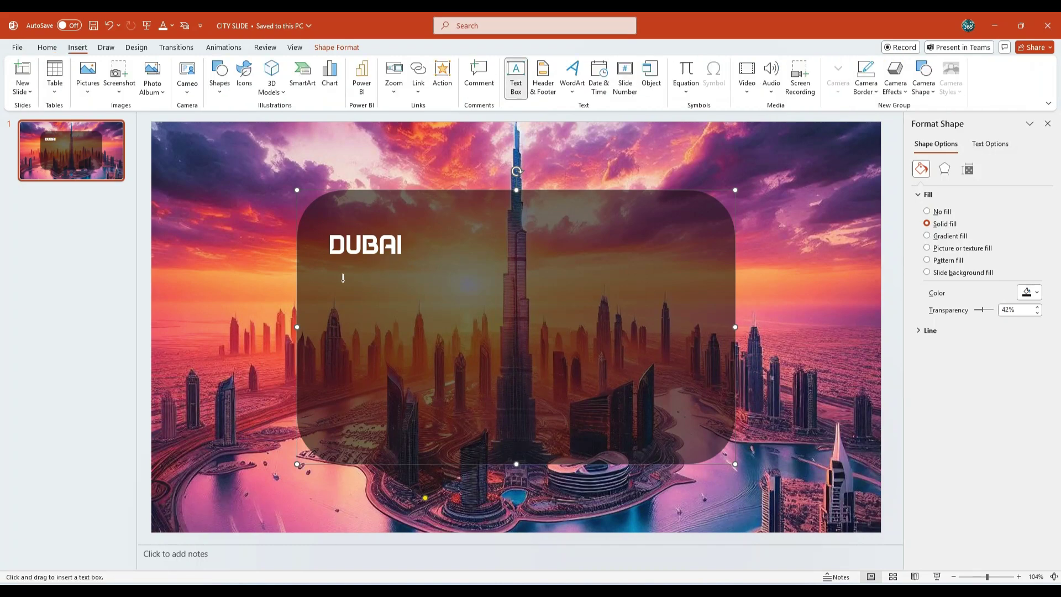
left_click_drag(325, 272, 489, 421)
type("Lorem ipsum dolor sit amet, consectetur adipiscing elit. Pellentesque sit amet feugiat mi. Maecenas volutpat hendrerit odio quis mattis. Quisque eget leo sit amet nulla dapibus lobortis id nec felis. Vestibulum malesuada porttitor est et pulvinar.")
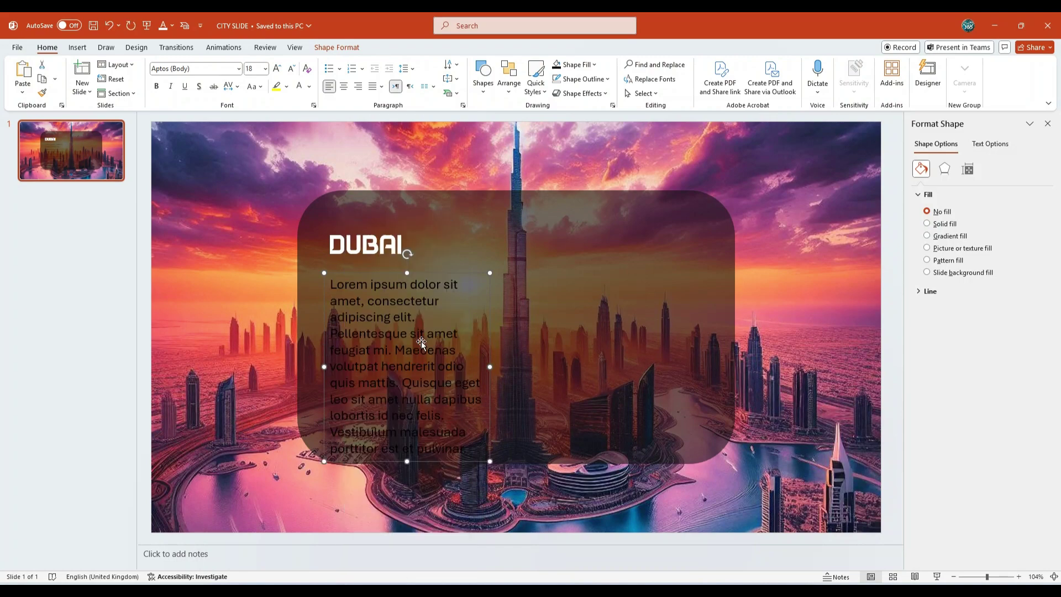
left_click(265, 69)
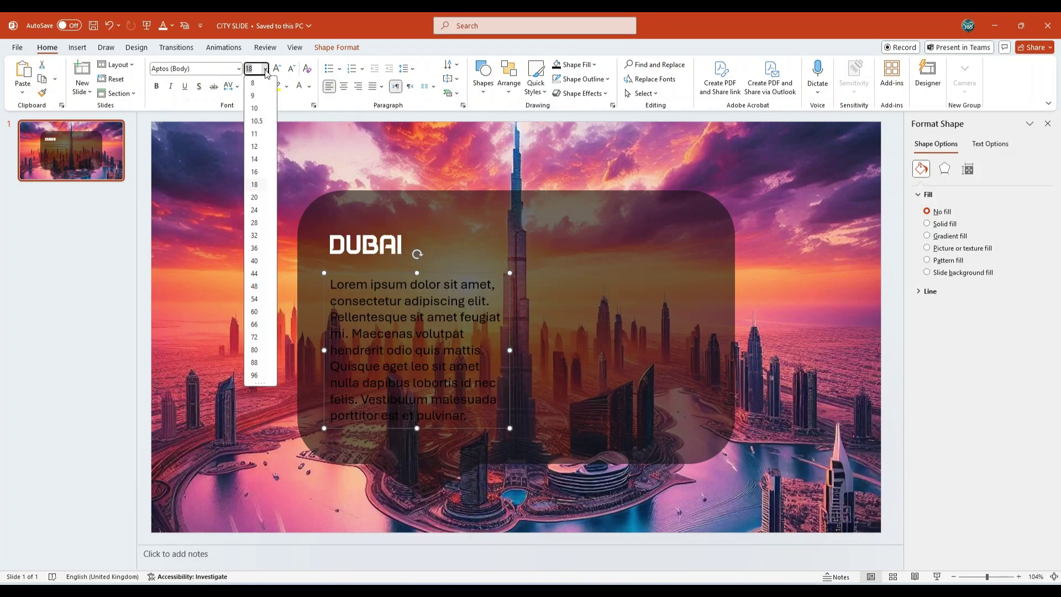
left_click(255, 172)
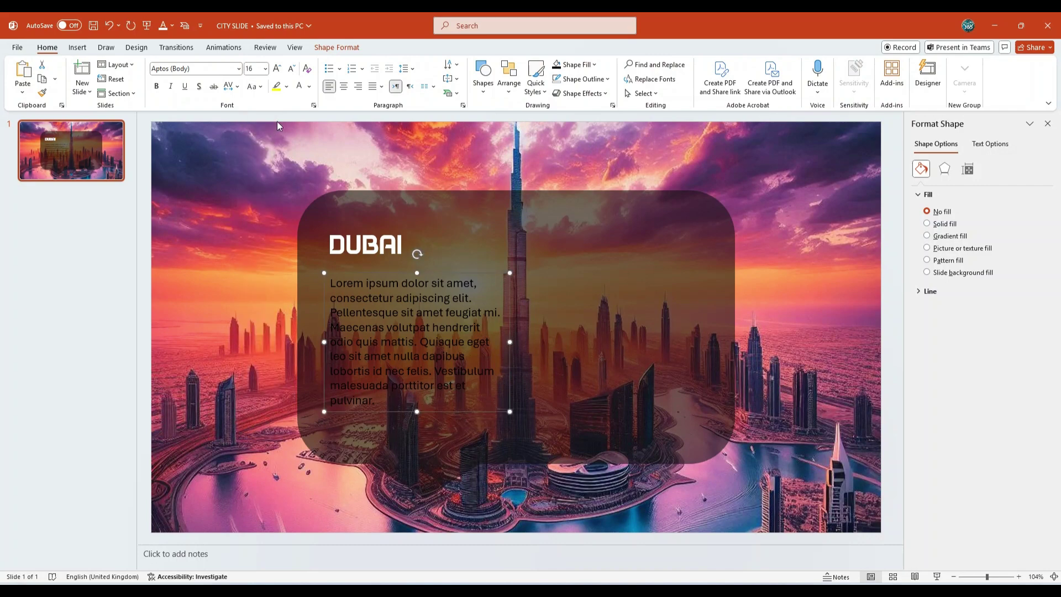
left_click(299, 88)
left_click(370, 218)
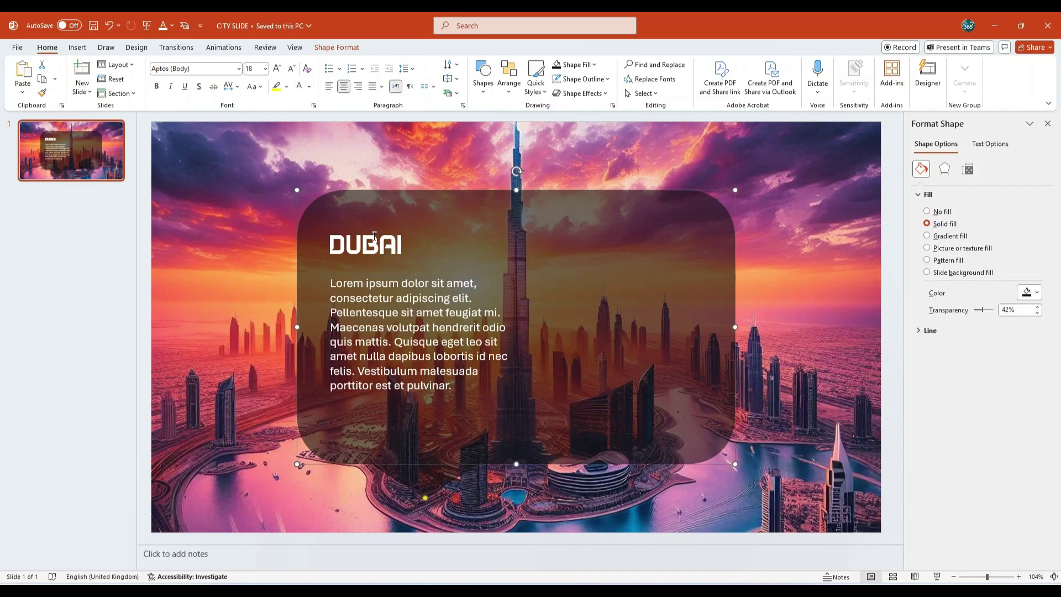
Step: Paste a copy of the DUBAI title on the panel's right and trim it to just D
left_click(374, 236)
left_click(376, 227)
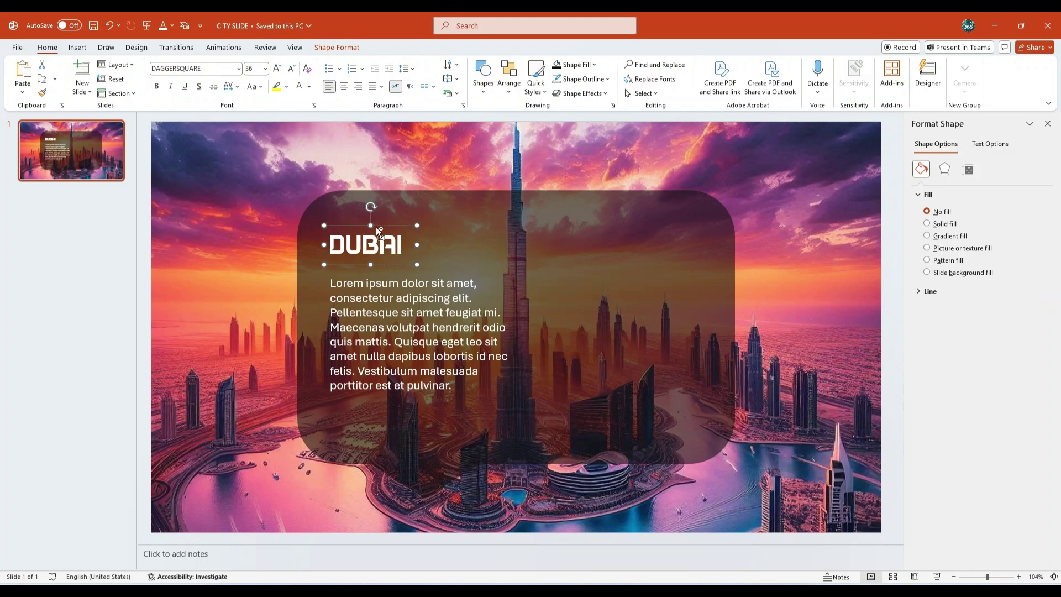
left_click(572, 286)
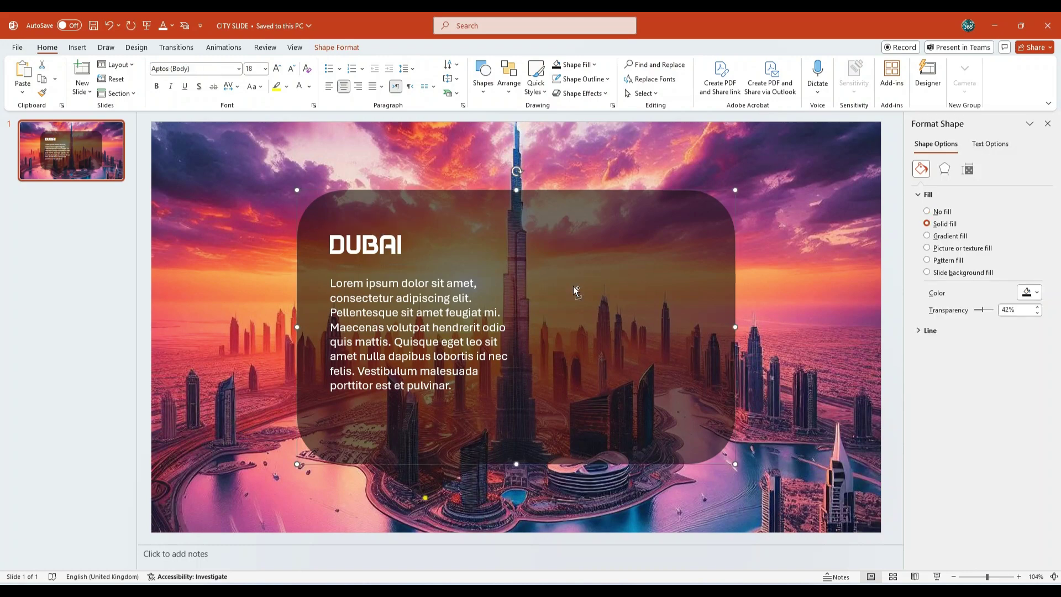
key("ctrl+v")
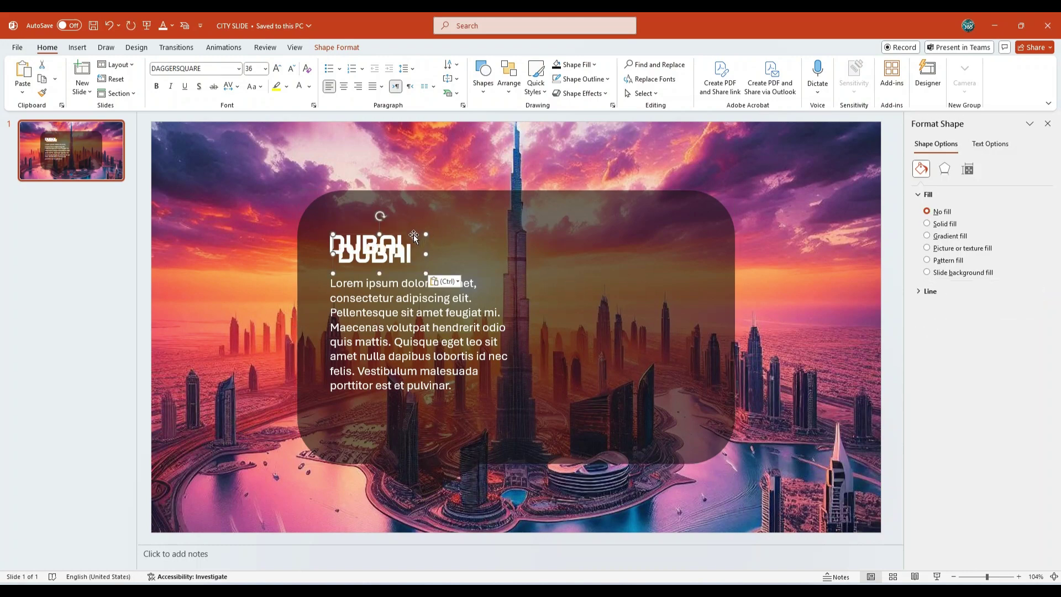
left_click_drag(413, 234, 661, 296)
left_click(662, 313)
key("BackSpace")
key("BackSpace")
key("BackSpace")
key("BackSpace")
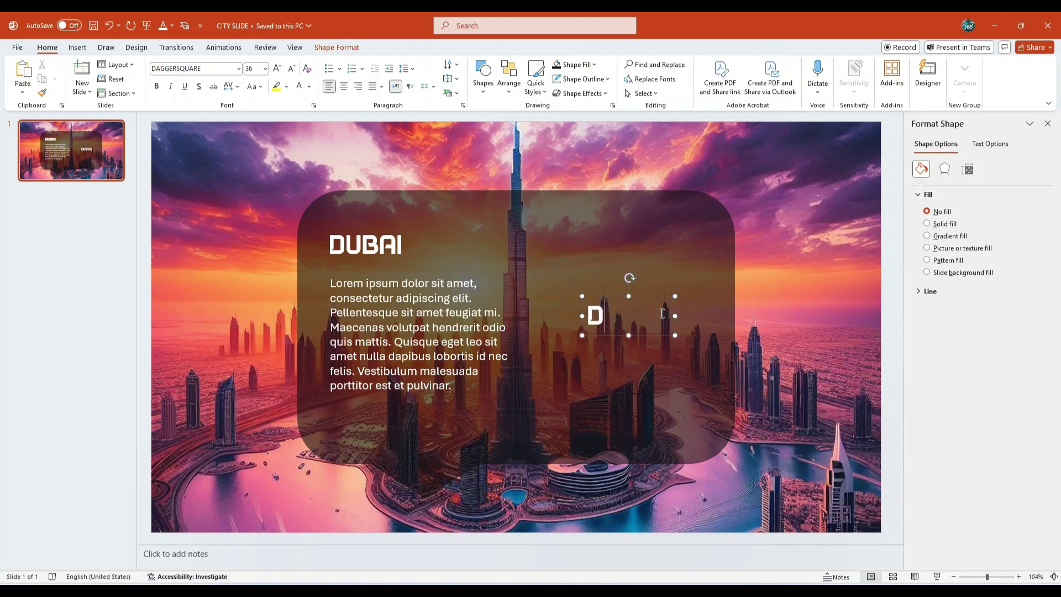
key("Escape")
Step: Centre the D, enlarge it to 300 pt, and position it on the panel's right
left_click(348, 86)
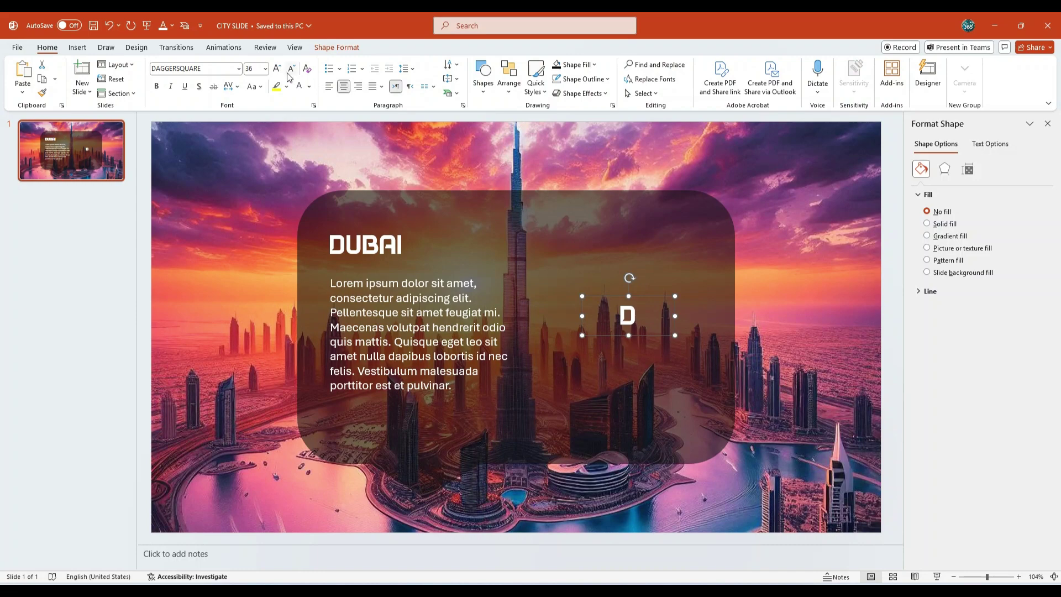
left_click(266, 68)
type("3")
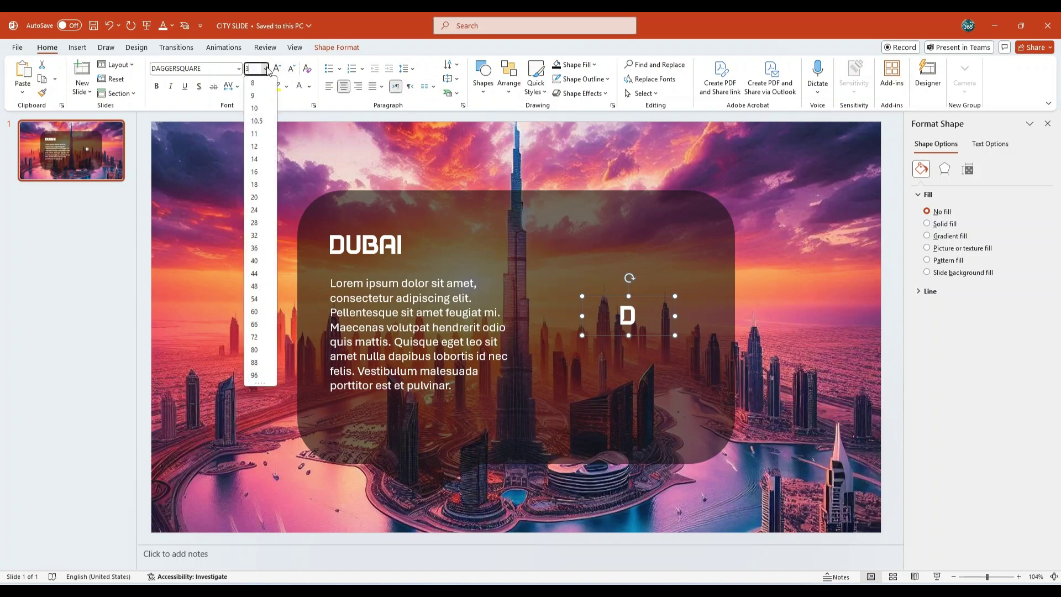
key("Return")
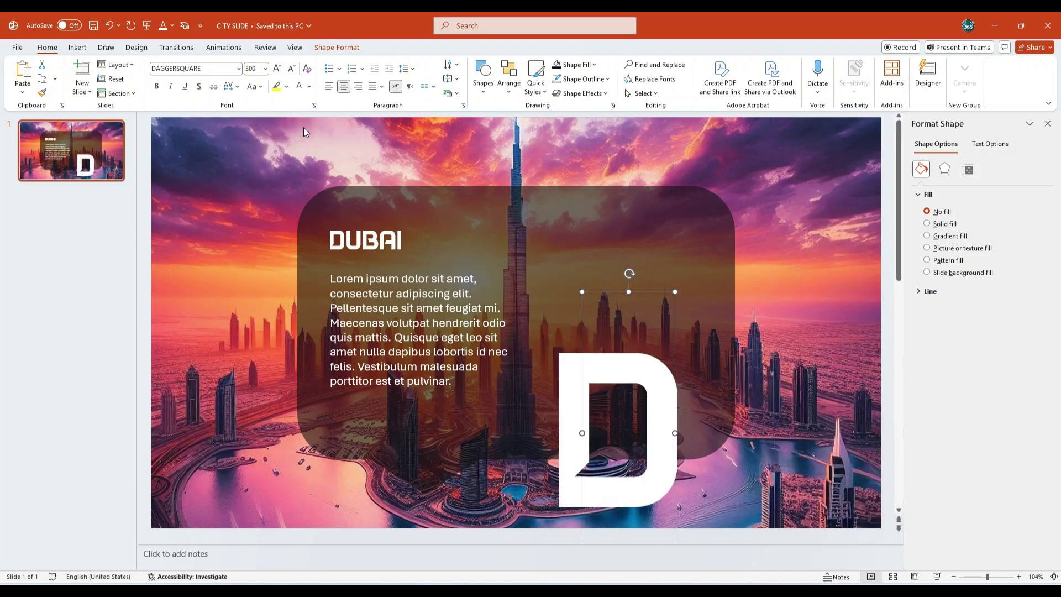
left_click_drag(673, 452, 703, 344)
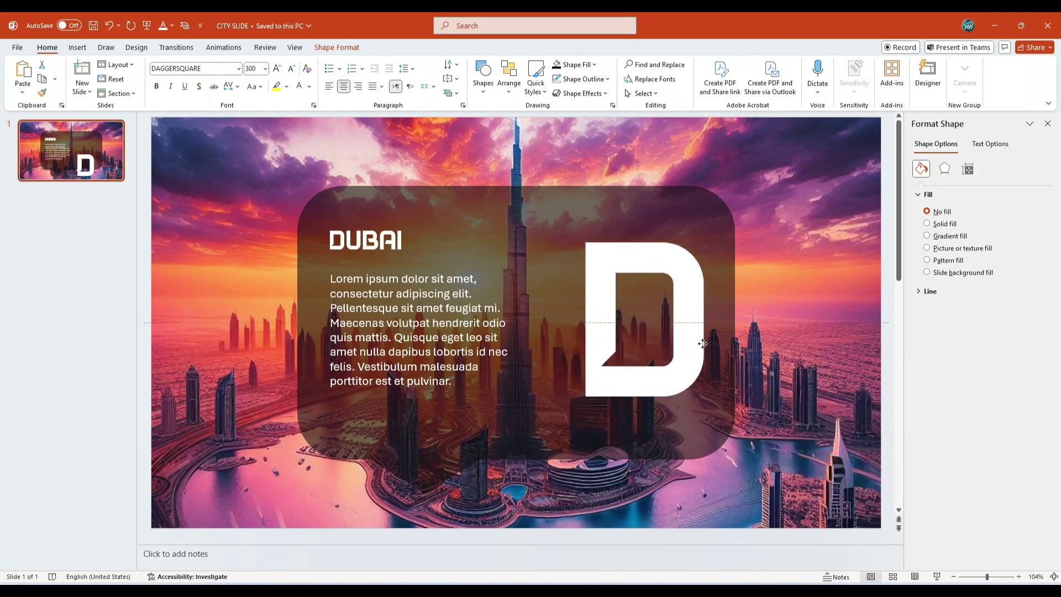
Step: Duplicate the slide three times to make four identical slides
right_click(115, 133)
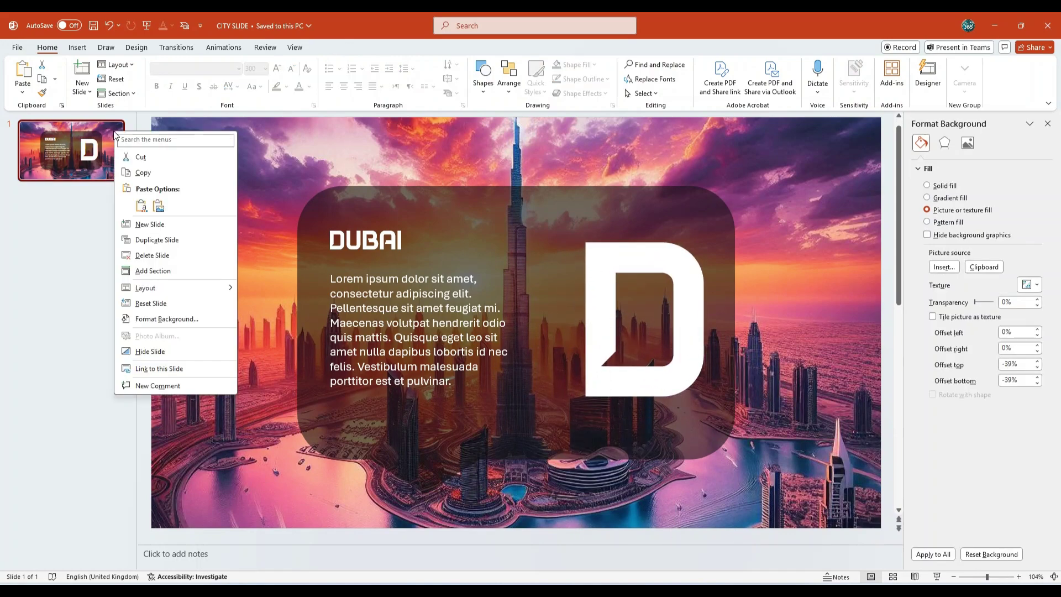
left_click(148, 239)
right_click(105, 212)
left_click(145, 320)
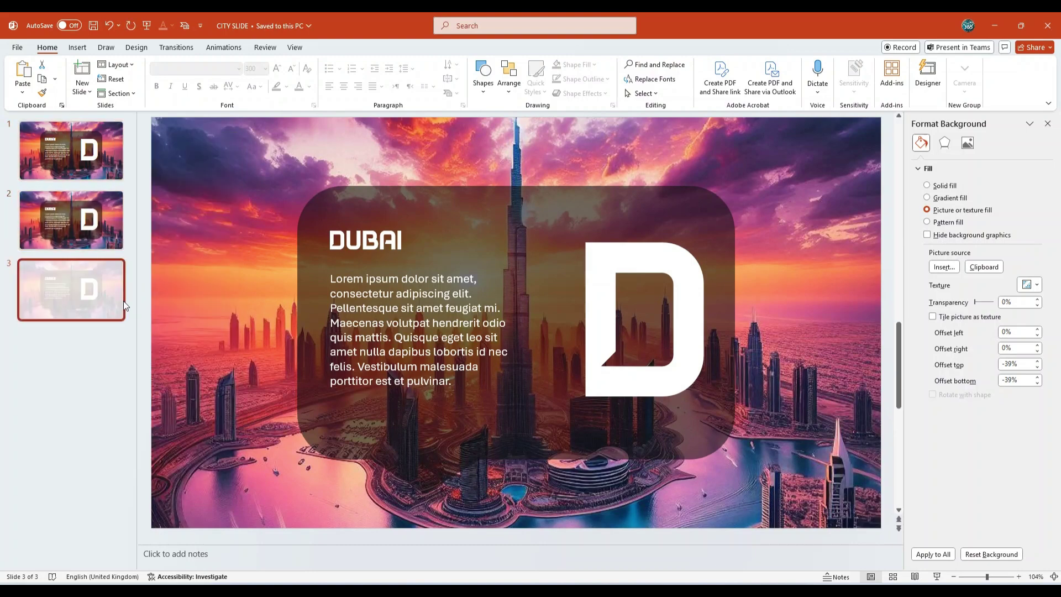
right_click(107, 286)
left_click(150, 394)
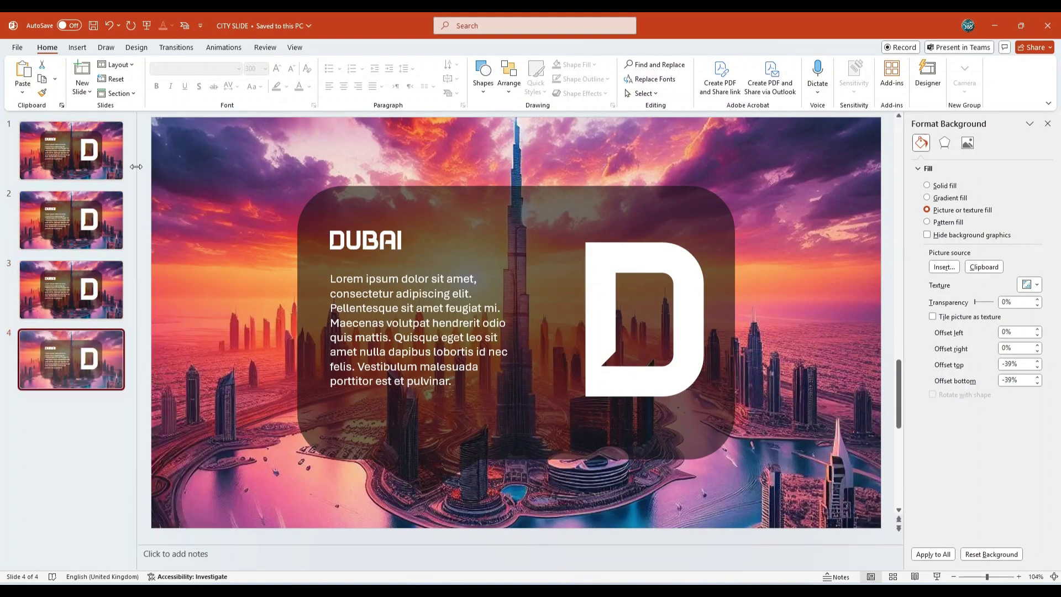
Step: On slide 1, subtract the big D from the translucent panel with Merge Shapes
left_click(112, 142)
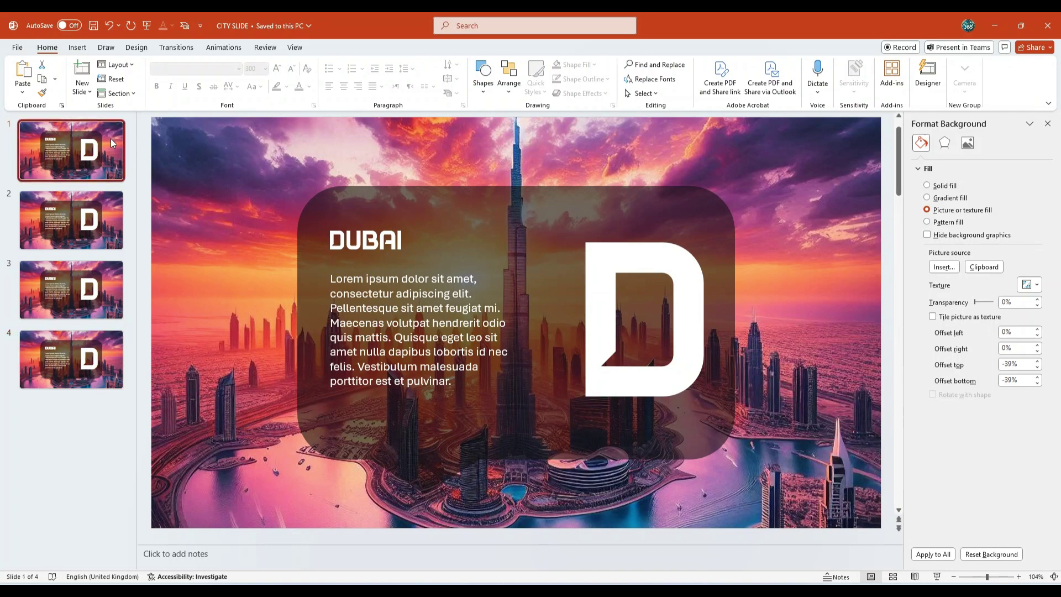
left_click(522, 201)
left_click(593, 264, "shift")
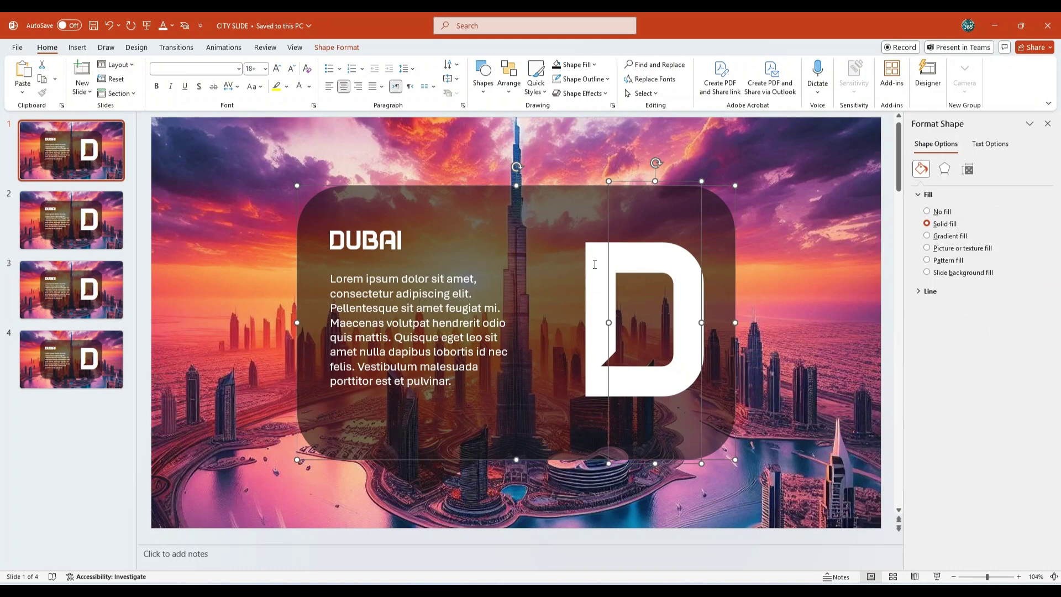
left_click(353, 48)
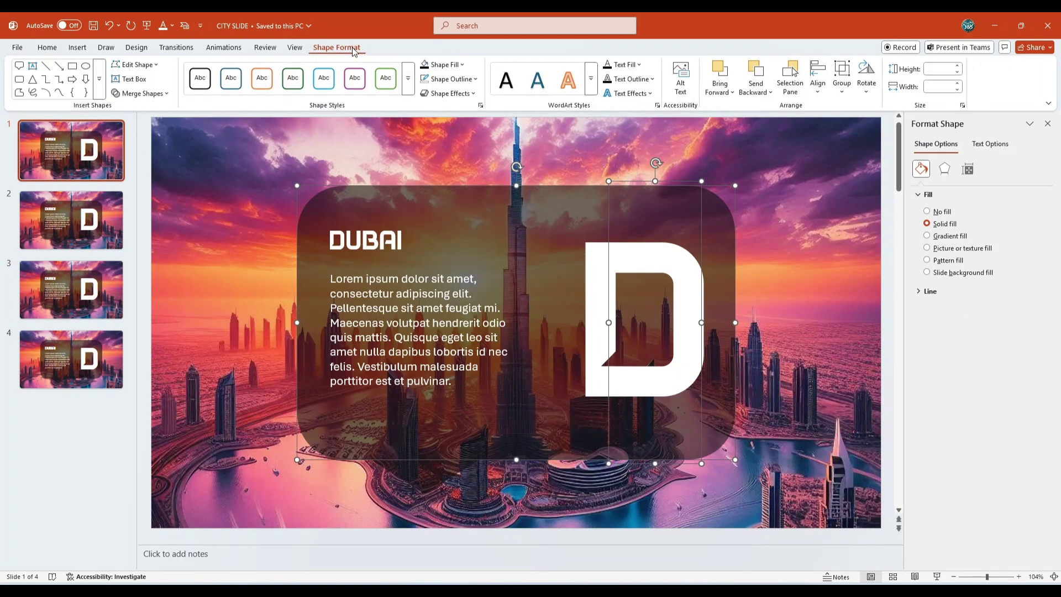
left_click(164, 94)
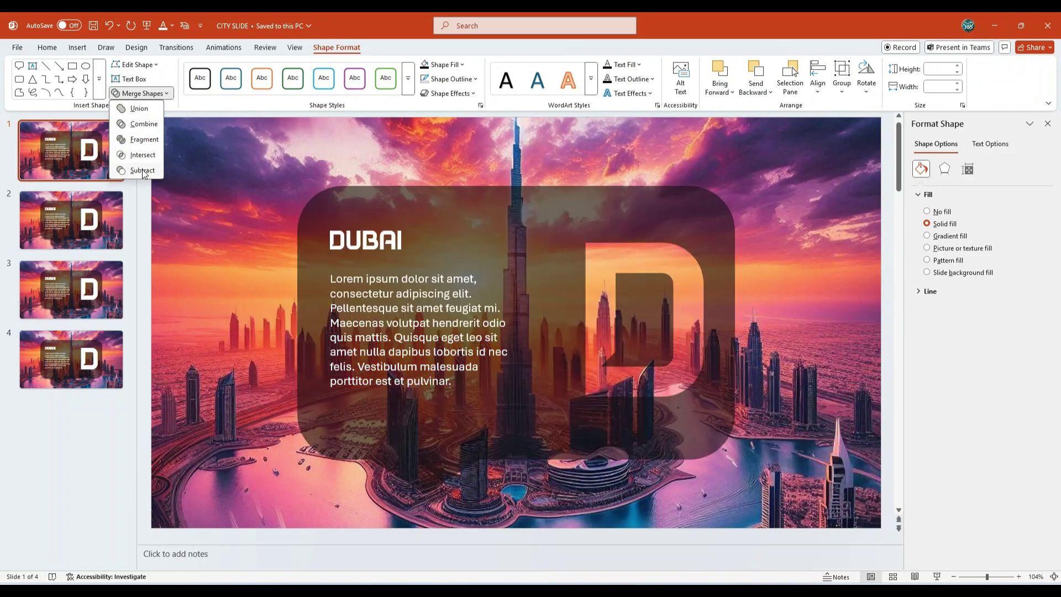
left_click(142, 171)
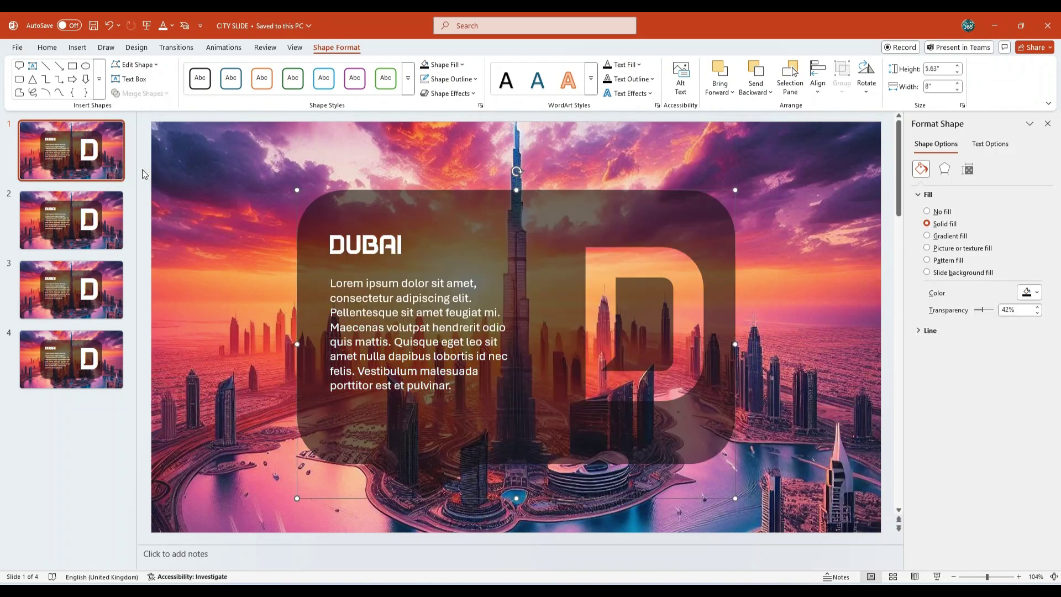
Step: On slide 2, retitle DUBAI to LONDON and change the big D to L
left_click(114, 210)
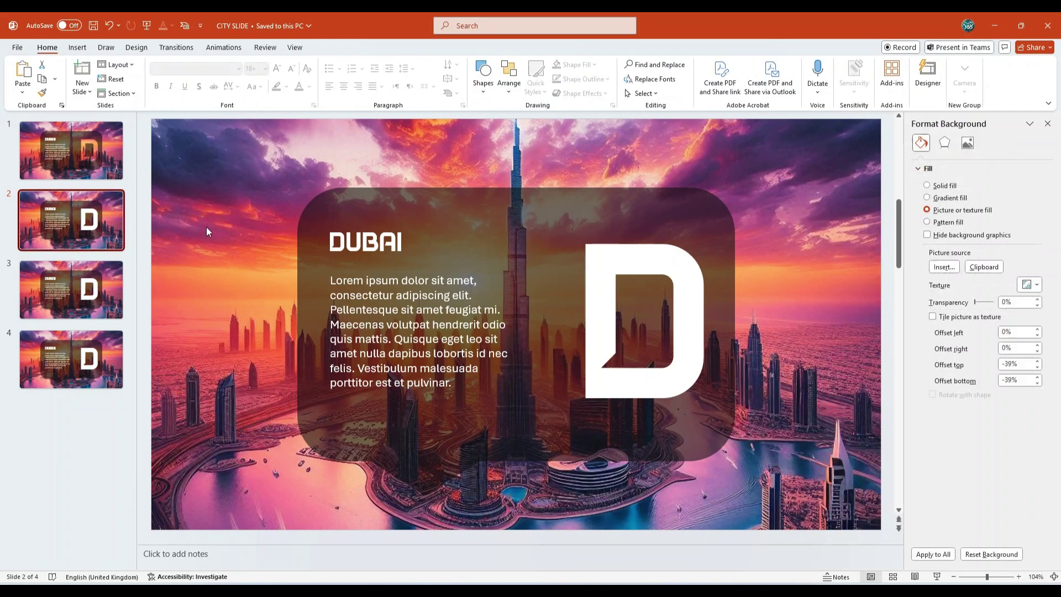
left_click(397, 238)
double_click(397, 236)
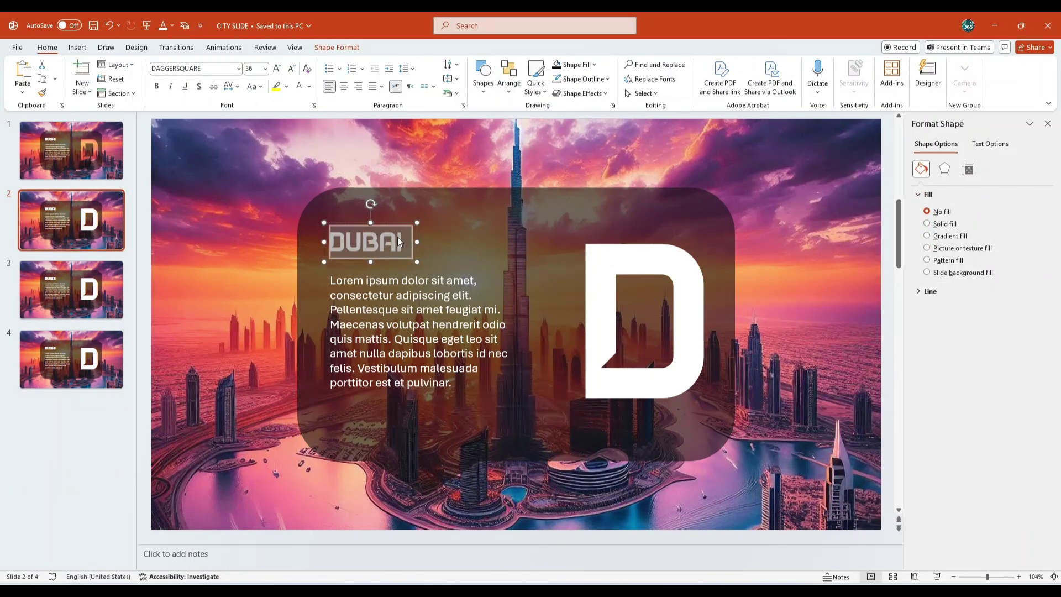
type("LONDON")
left_click(463, 197)
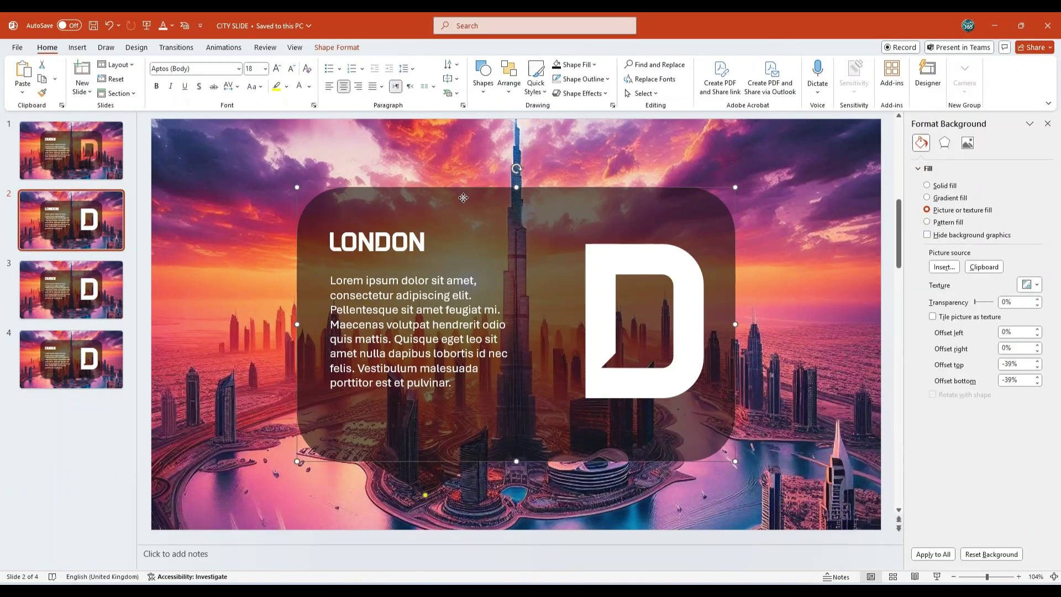
double_click(609, 293)
key("BackSpace")
type("L")
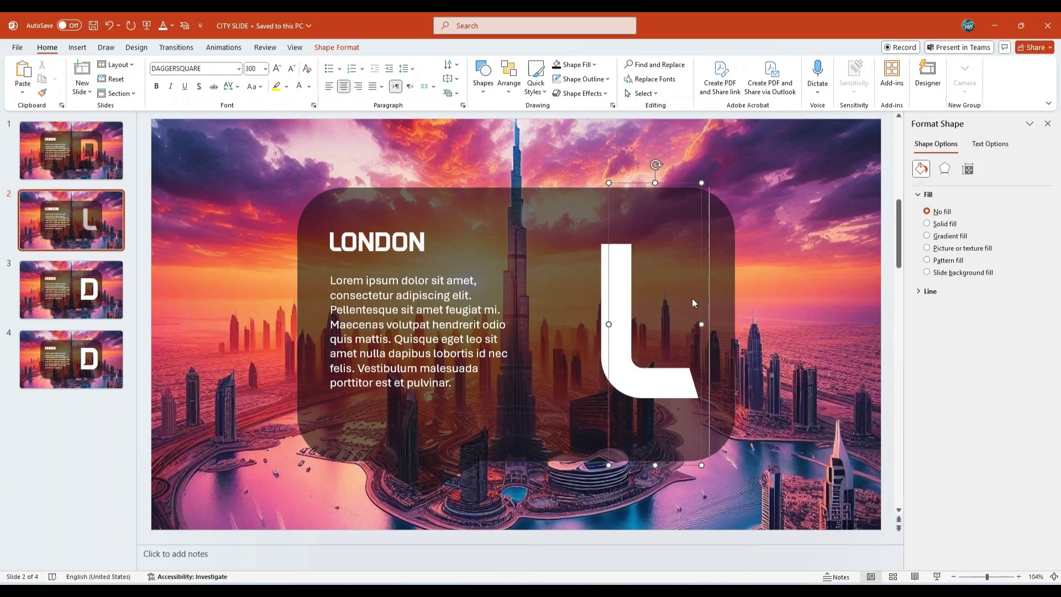
key("Escape")
key("Escape")
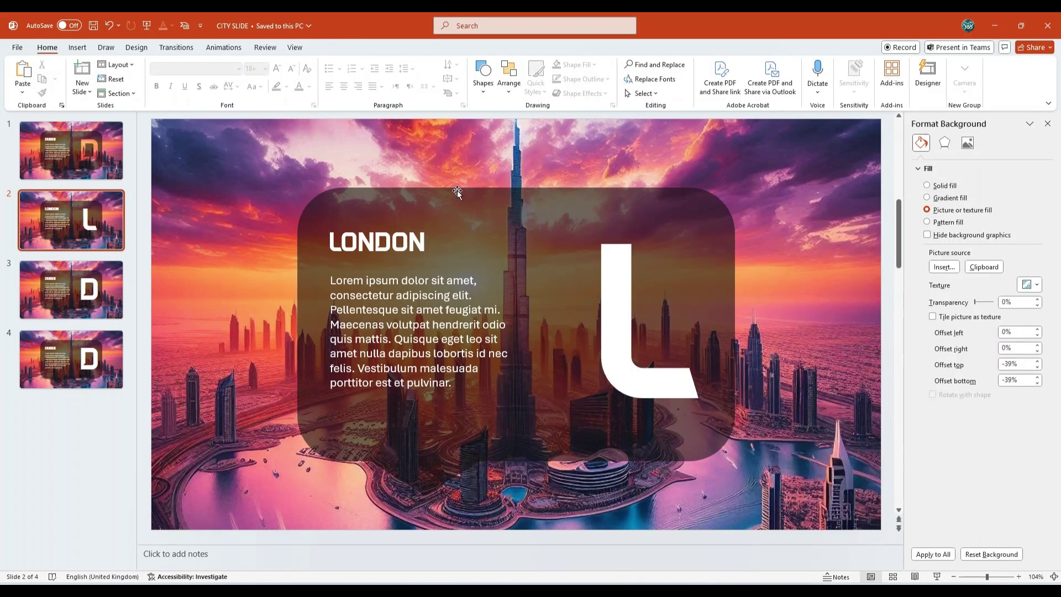
Step: Subtract the L from the translucent panel with Merge Shapes
left_click(455, 190)
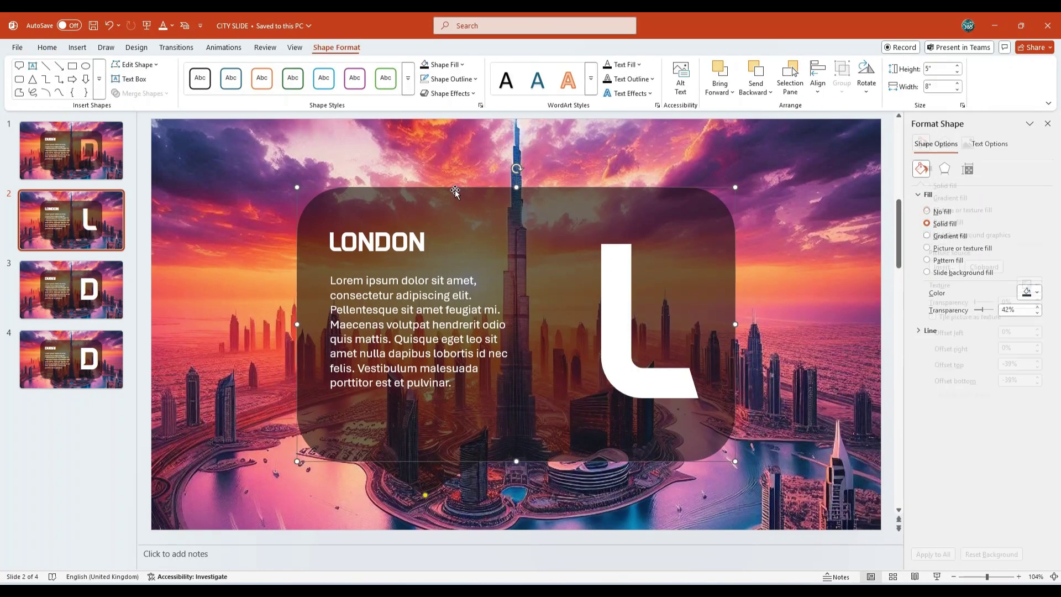
left_click(616, 297, "shift")
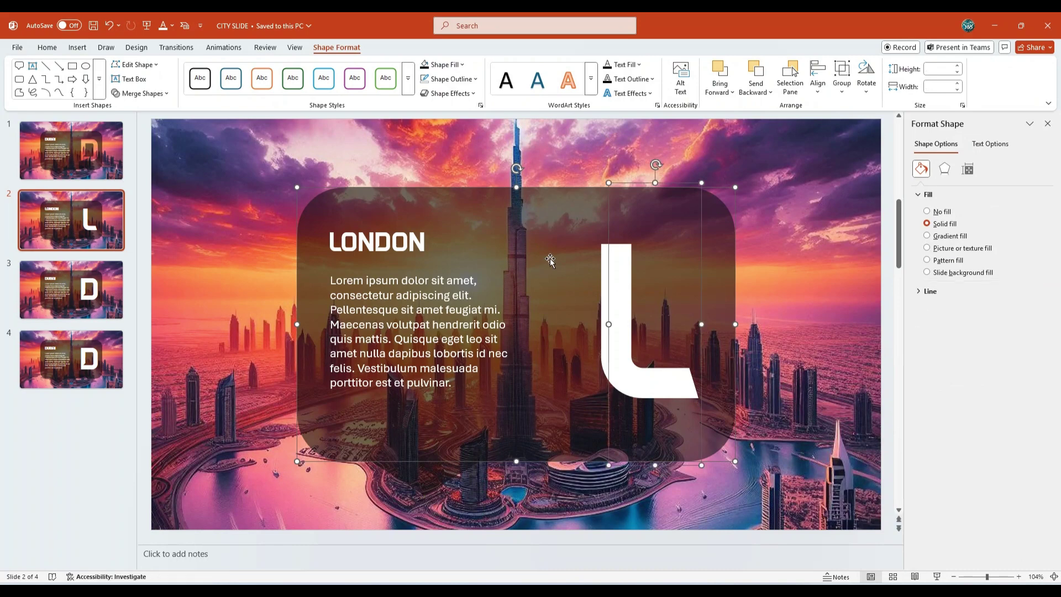
left_click(163, 94)
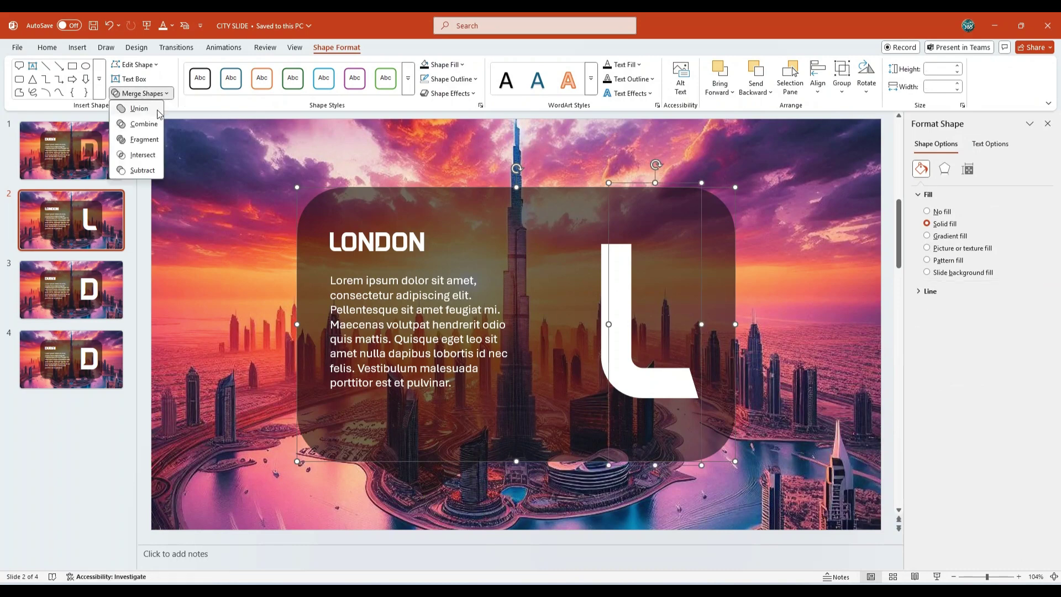
left_click(142, 170)
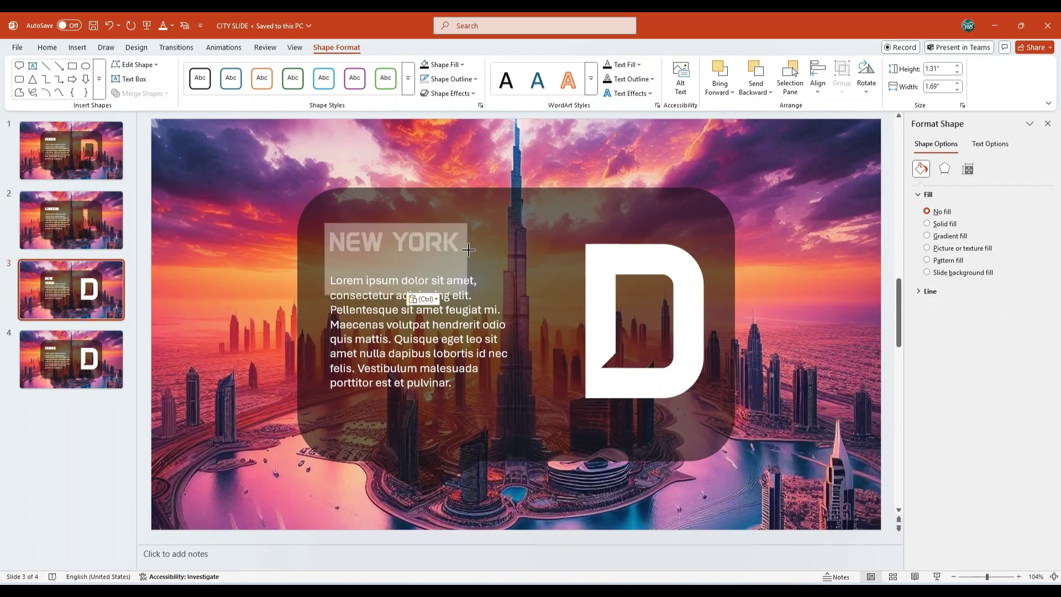
Step: On slide 3, change the big letter D to N
left_click(468, 249)
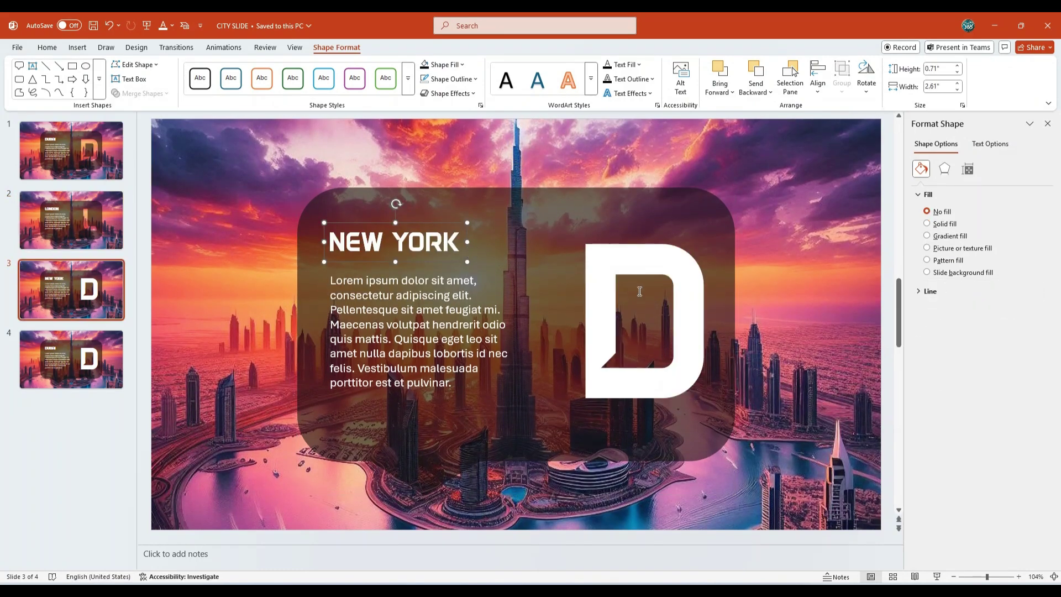
left_click(608, 285)
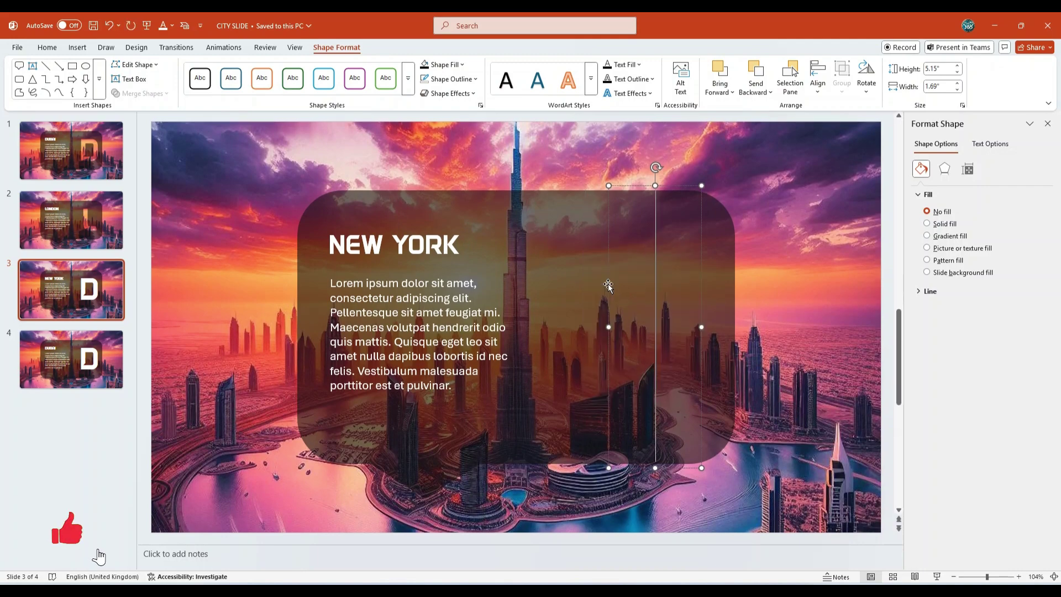
type("N")
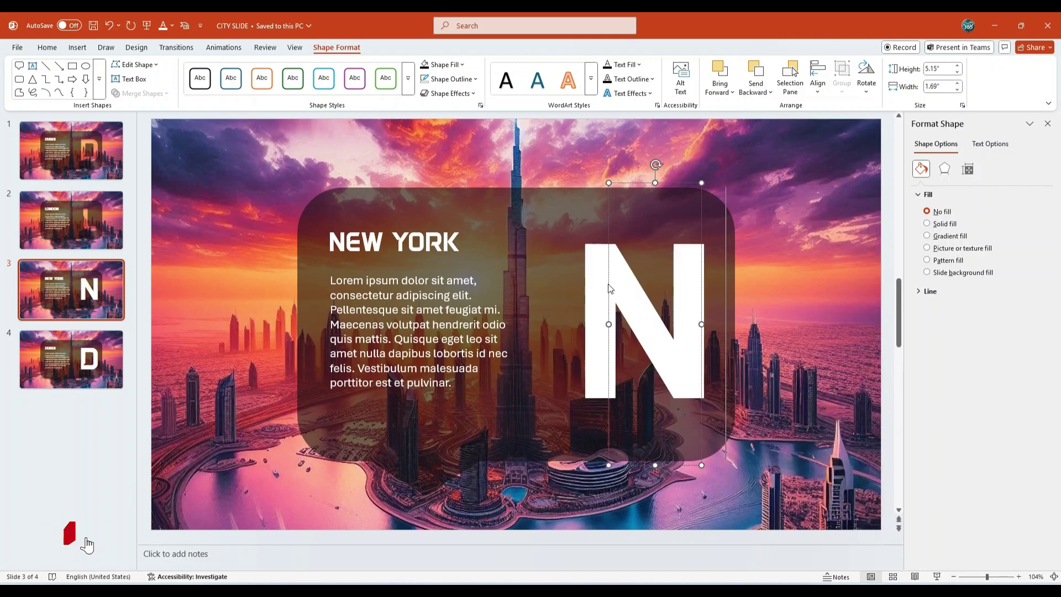
key("Escape")
key("Escape")
Step: Subtract the N from the translucent panel with Merge Shapes
left_click(504, 194)
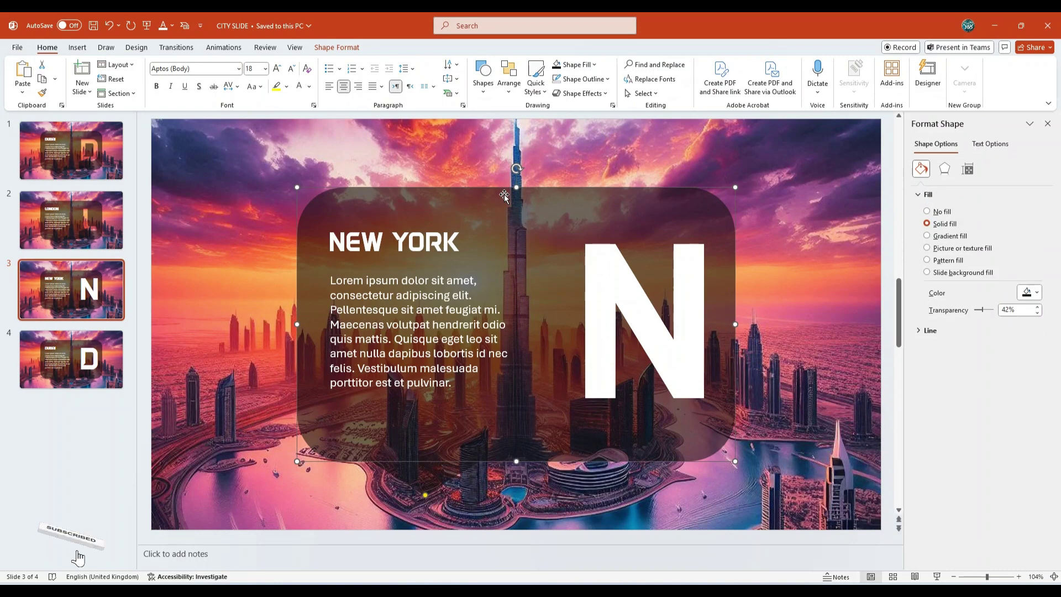
left_click(587, 257, "shift")
left_click(337, 47)
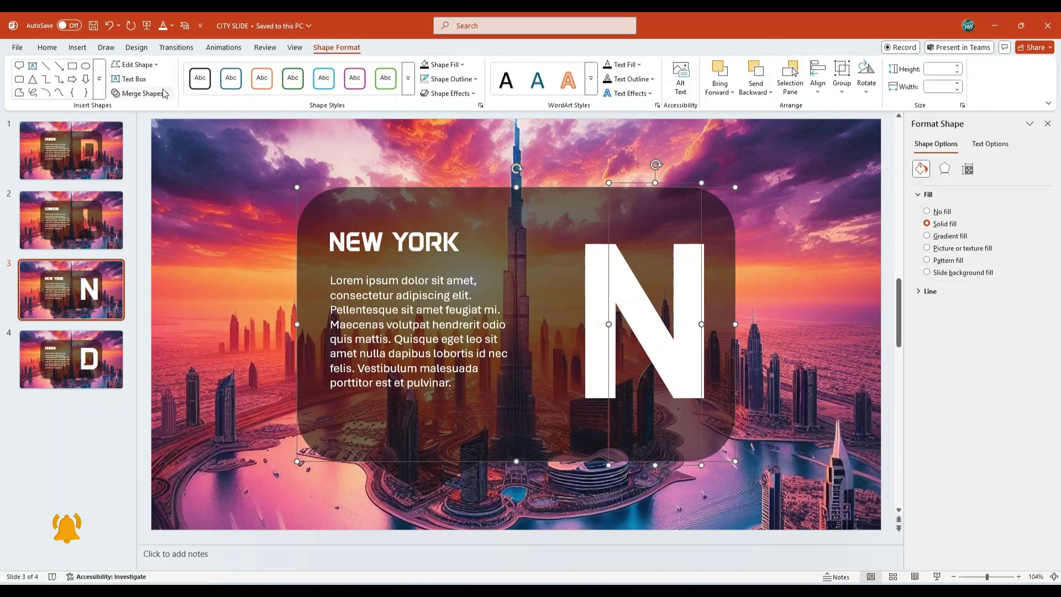
left_click(163, 94)
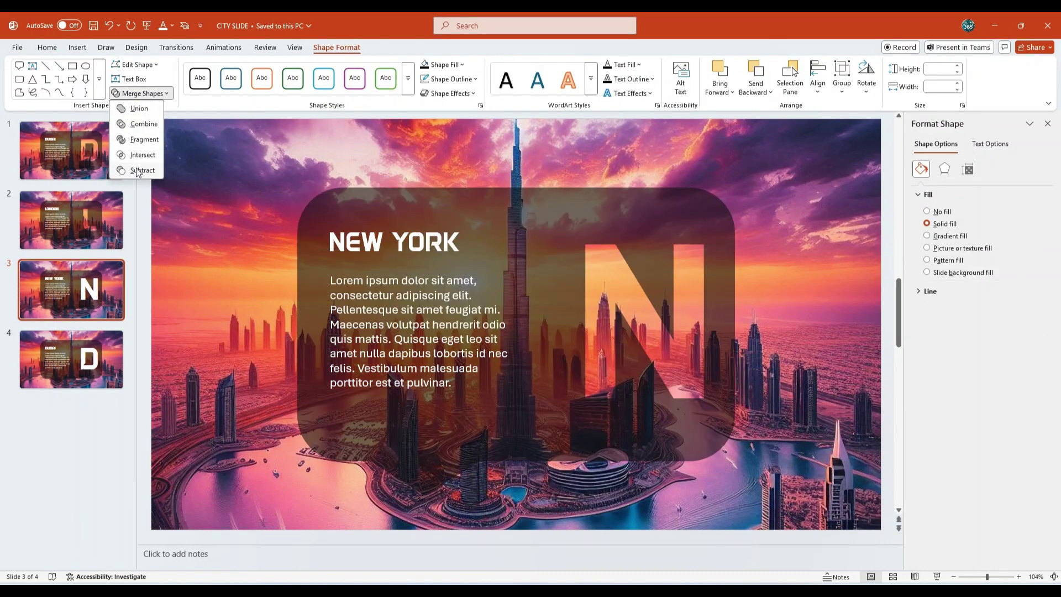
left_click(137, 170)
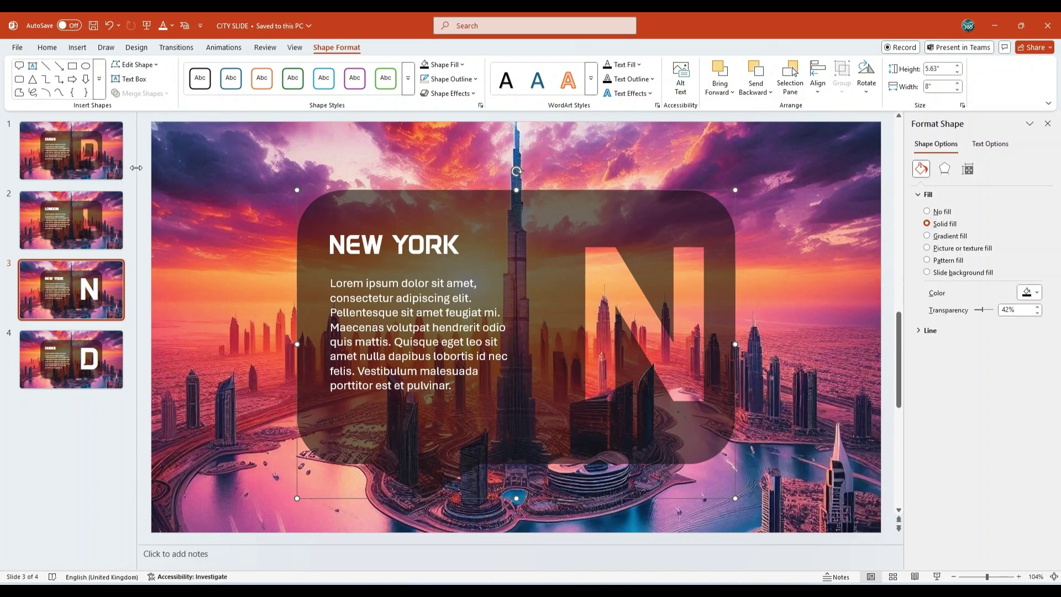
Step: On slide 4, replace the big letter D with an S
left_click(106, 351)
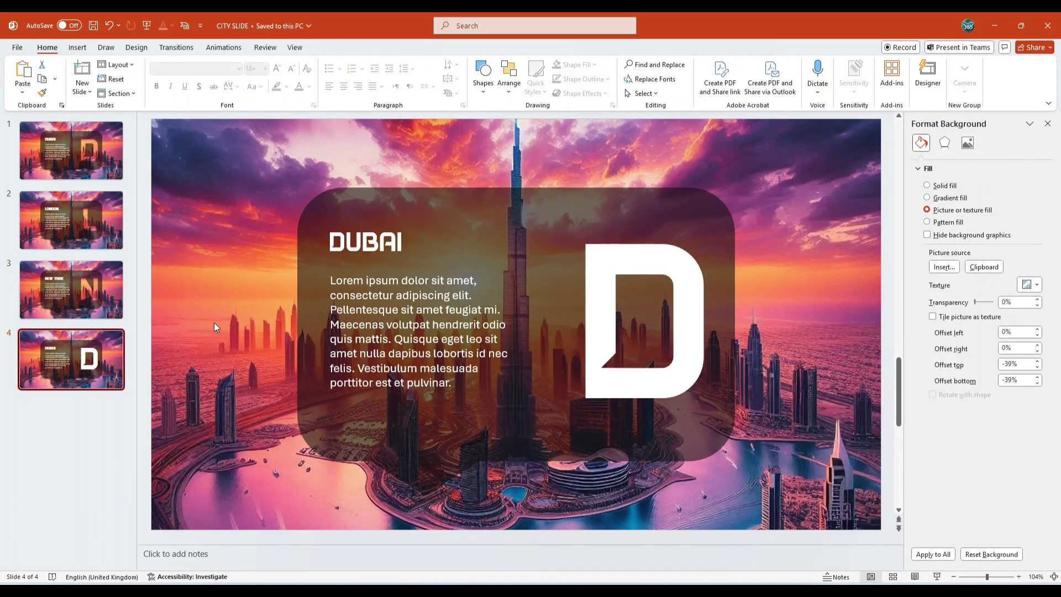
left_click(438, 257)
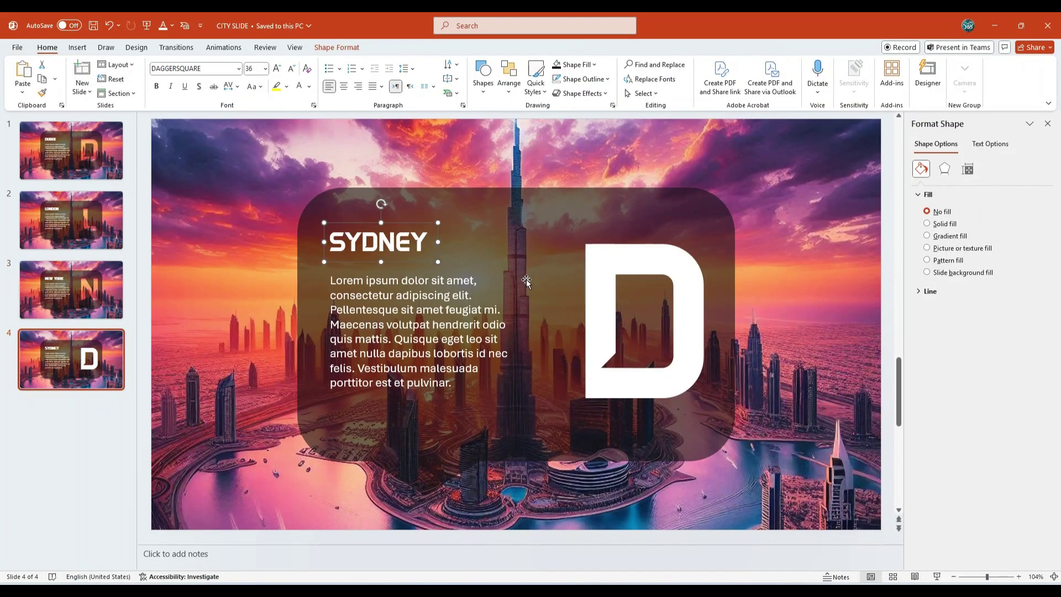
left_click(606, 309)
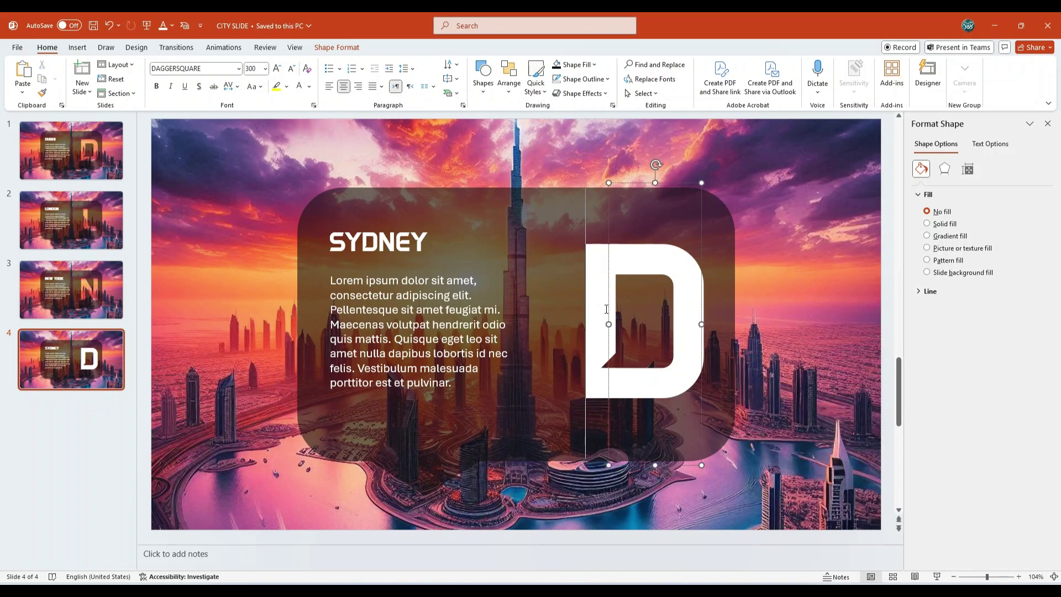
key("BackSpace")
type("S")
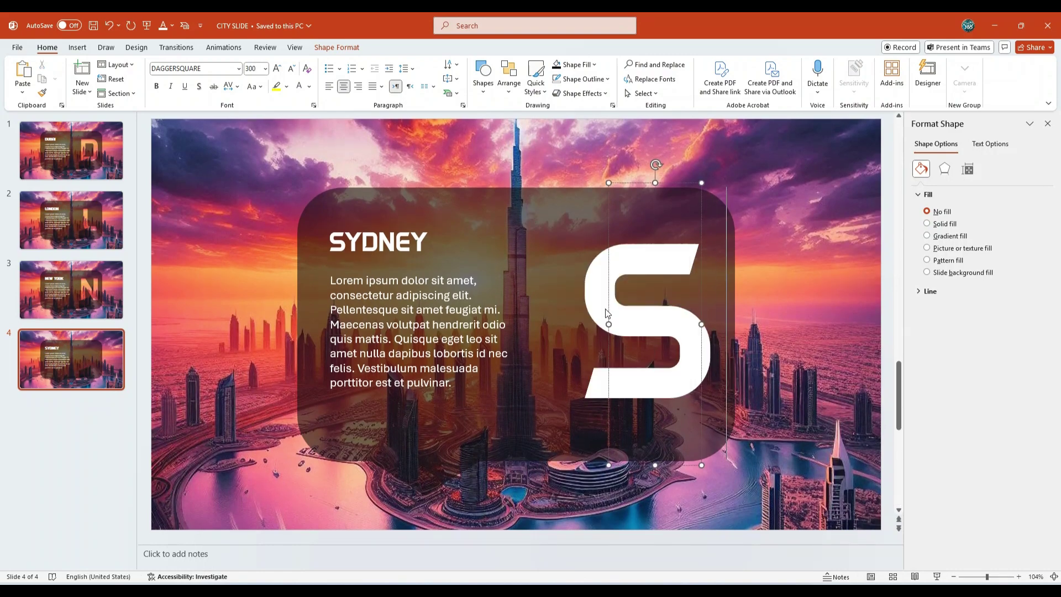
left_click(773, 287)
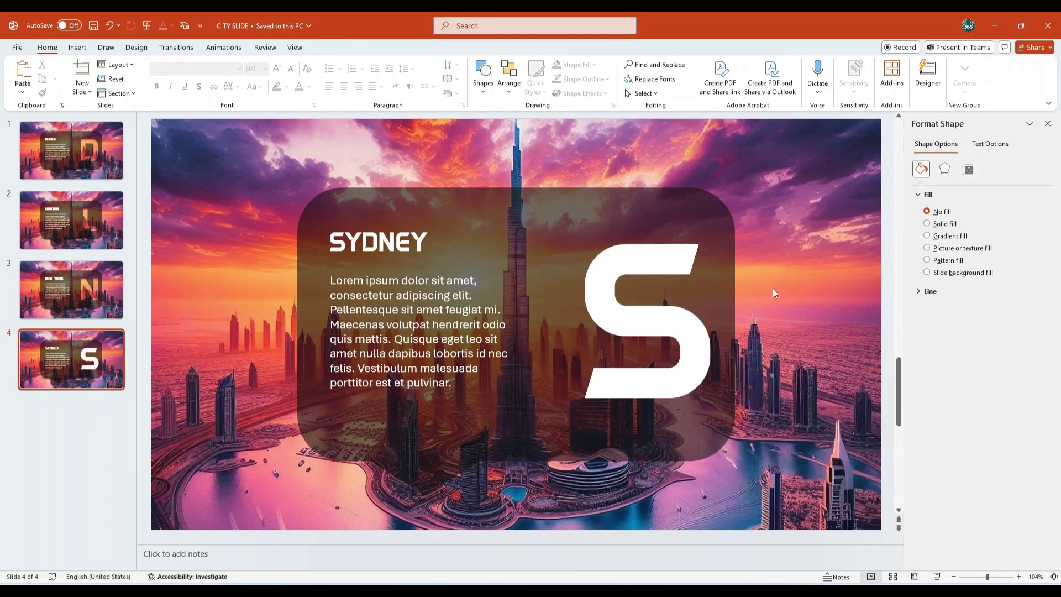
Step: Subtract the S from the translucent panel with Merge Shapes
left_click(493, 193)
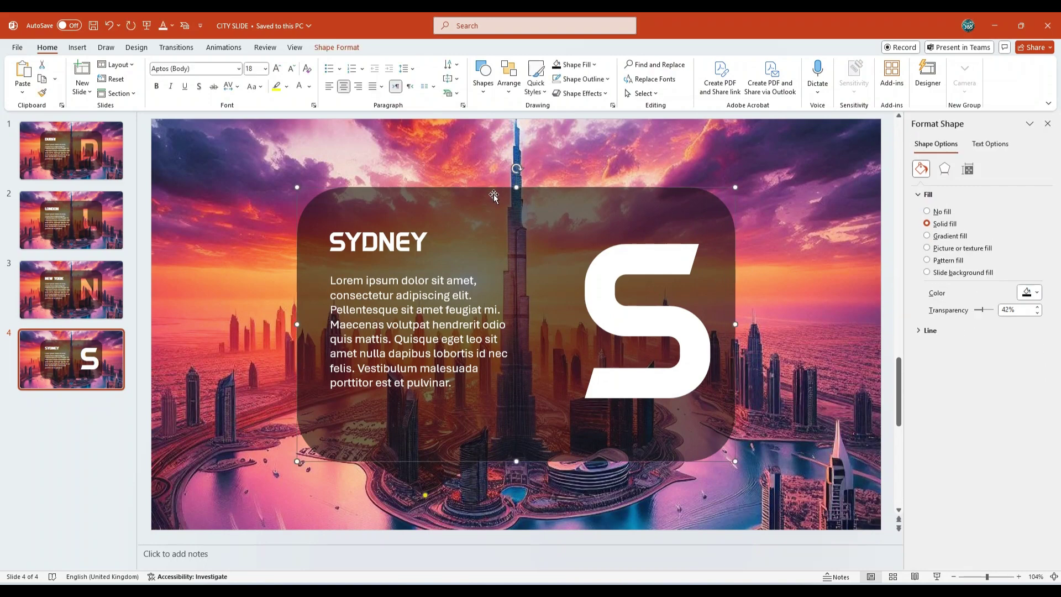
left_click(595, 288, "shift")
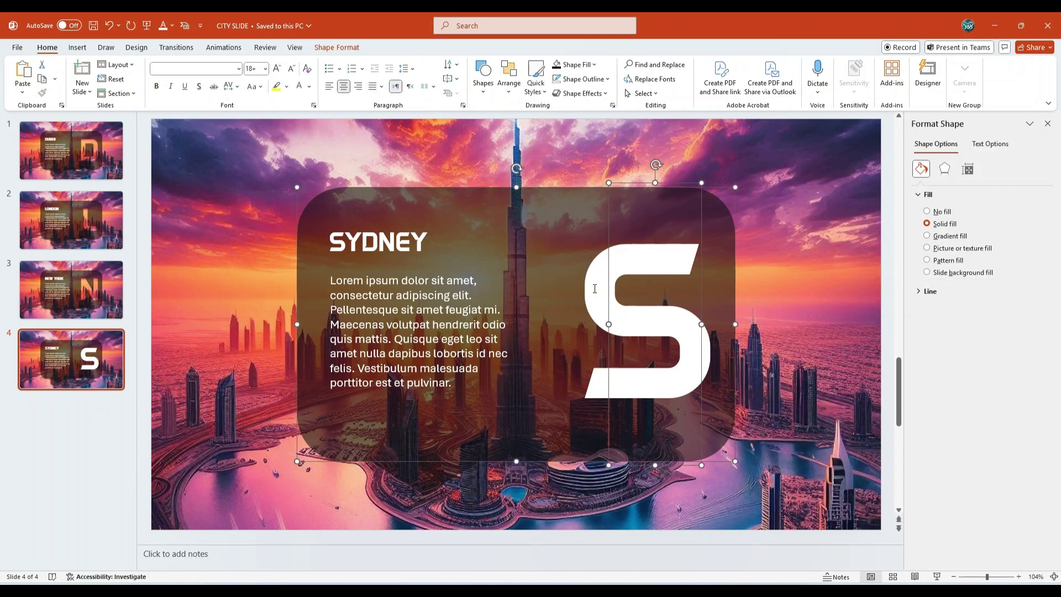
left_click(336, 47)
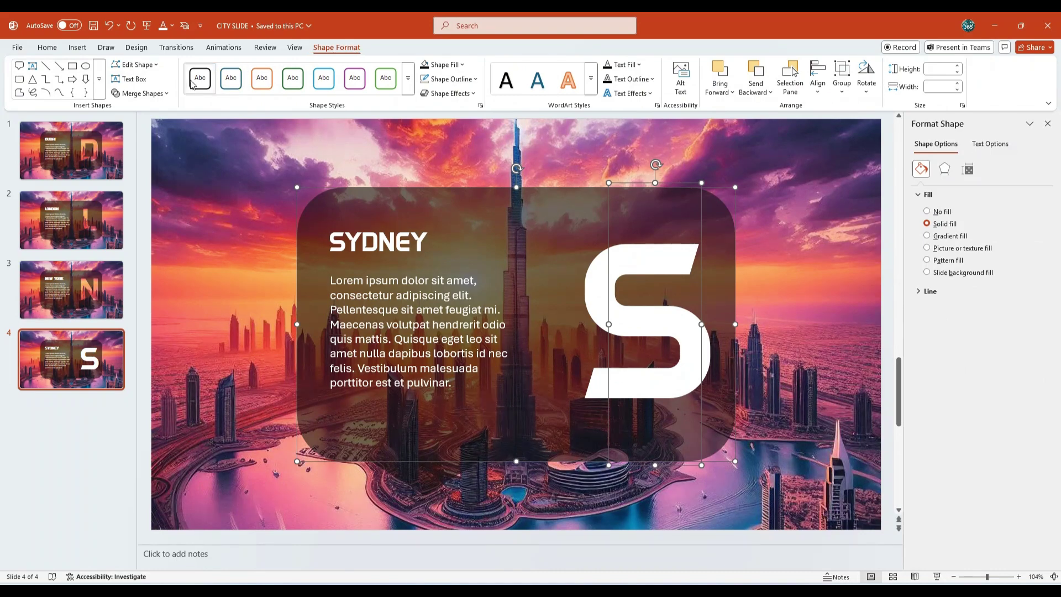
left_click(139, 93)
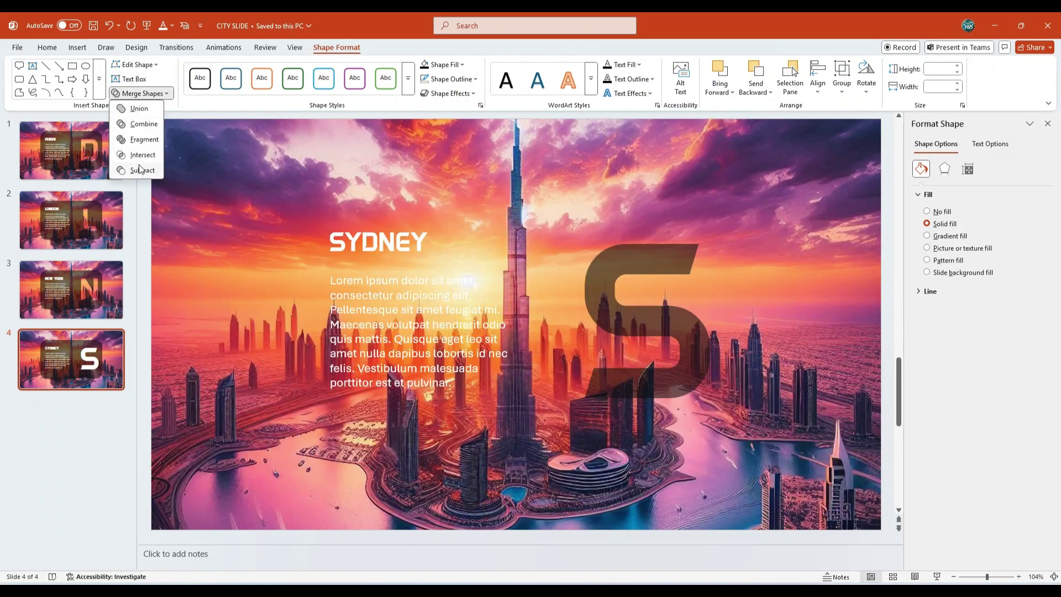
left_click(140, 170)
left_click(369, 188)
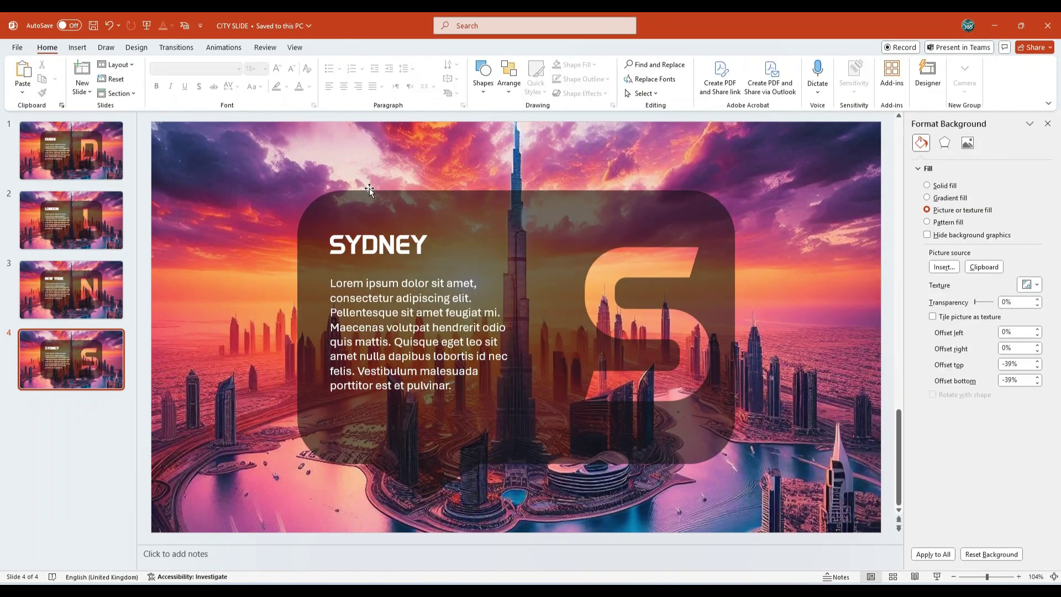
Step: Give the Dubai slide's callout panel a shadow with 15 pt blur and 10 pt distance
left_click(119, 144)
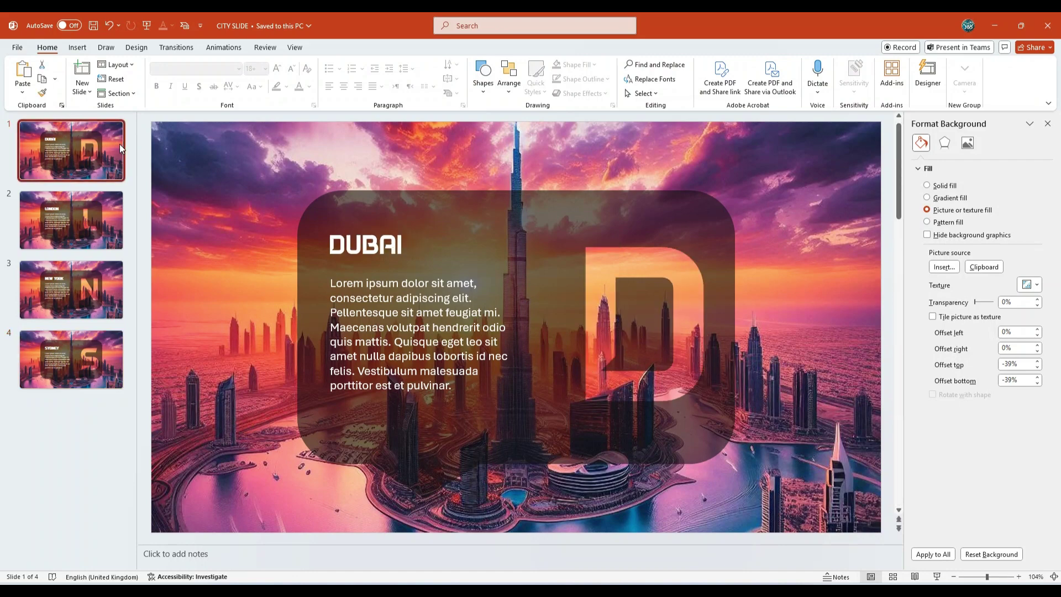
left_click(357, 195)
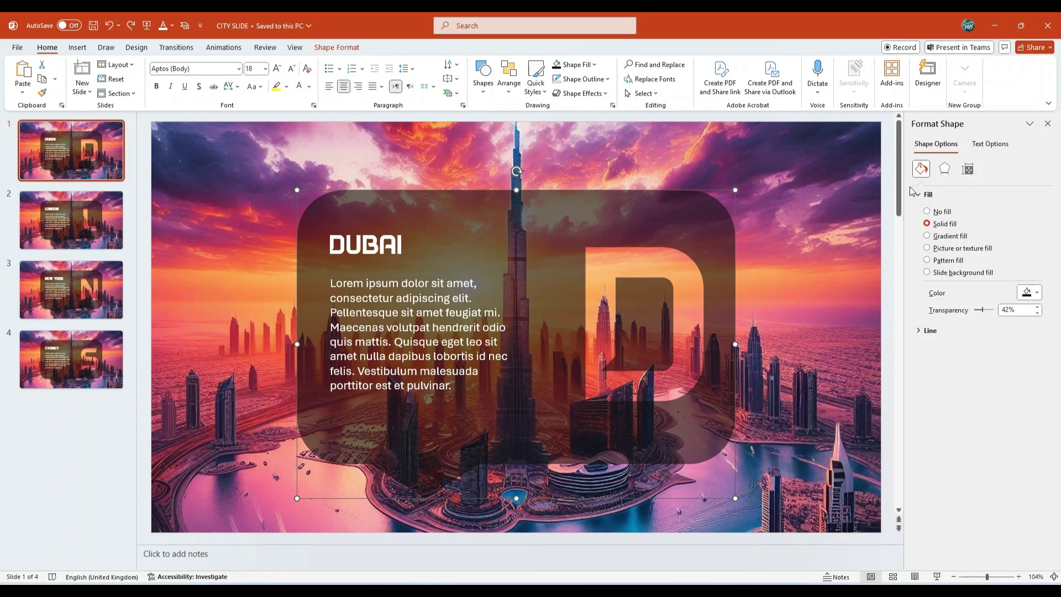
left_click(944, 169)
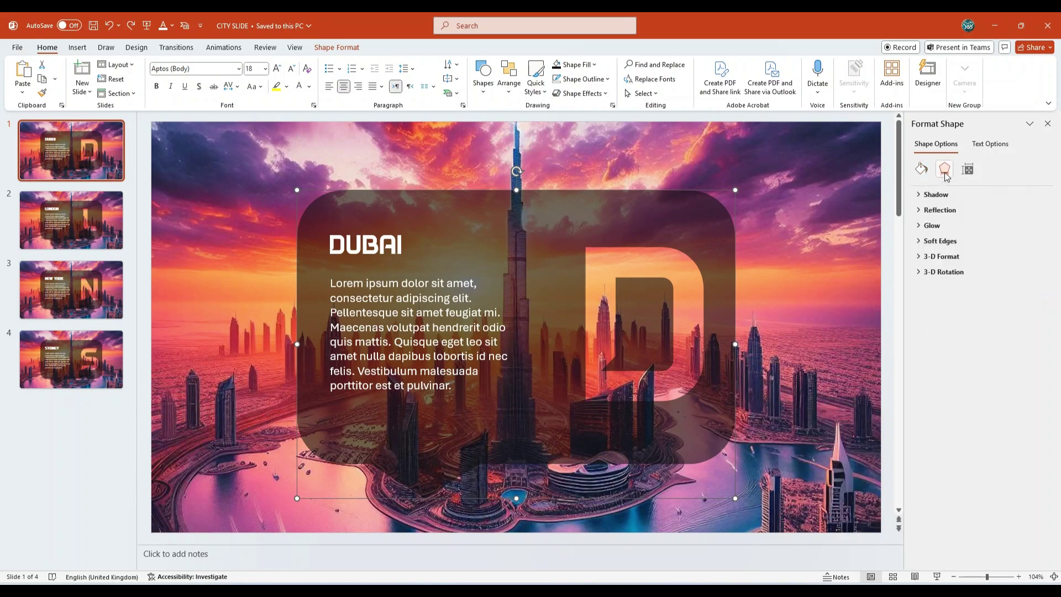
left_click(921, 196)
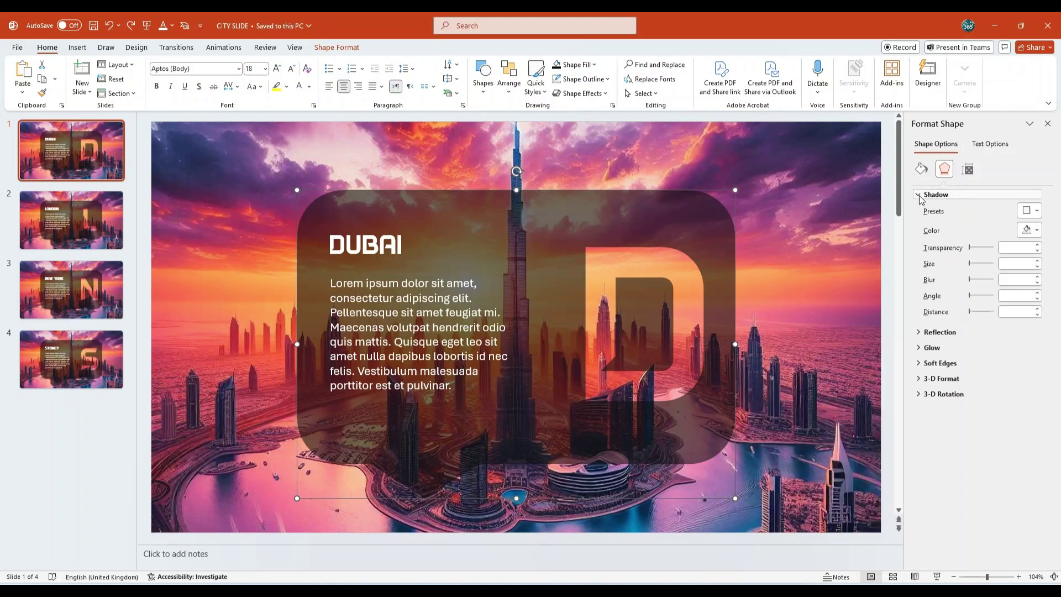
left_click(1009, 280)
type("15")
key("Return")
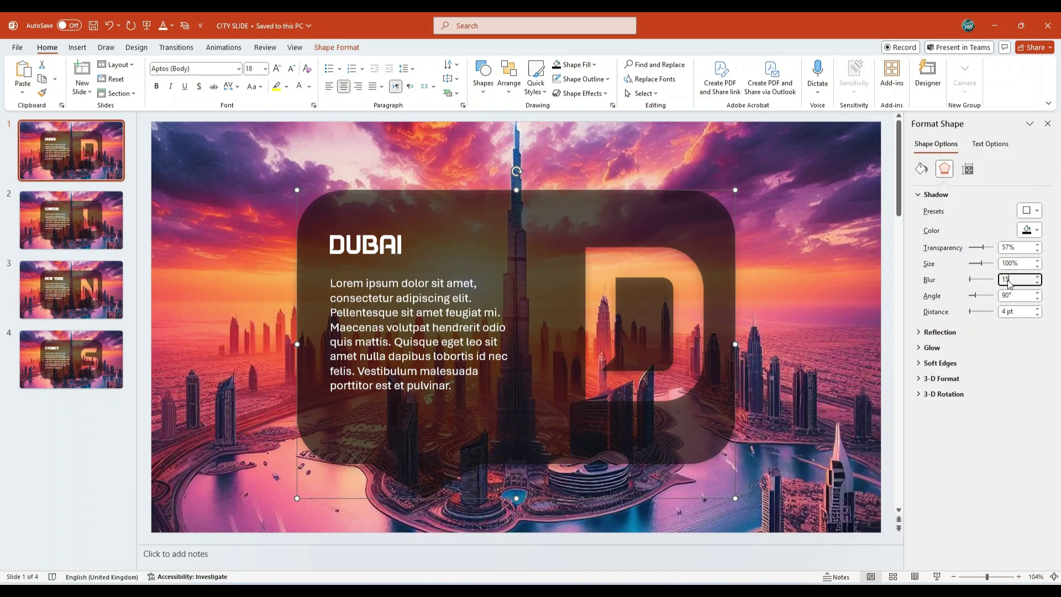
left_click_drag(1019, 312, 998, 312)
type("1")
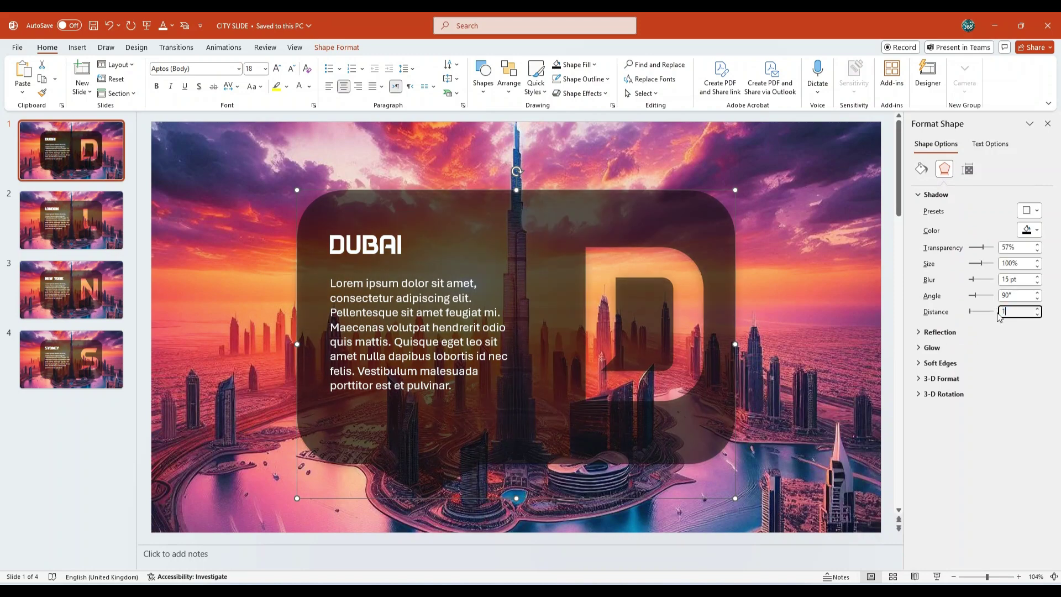
type("0")
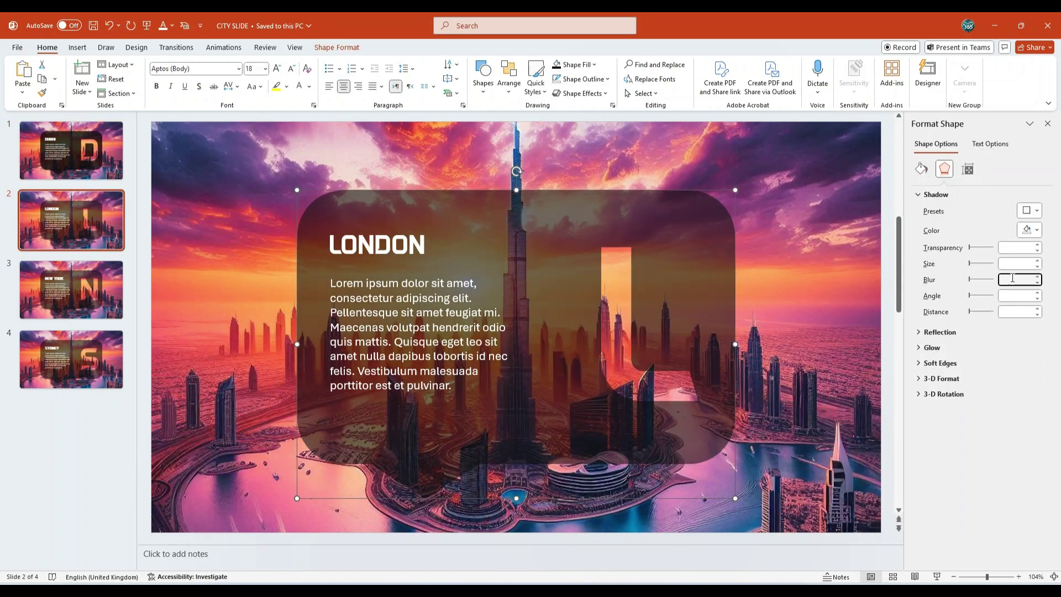
Step: Set 15 pt shadow blur on the other callouts and 10 pt distance on Sydney's
type("15")
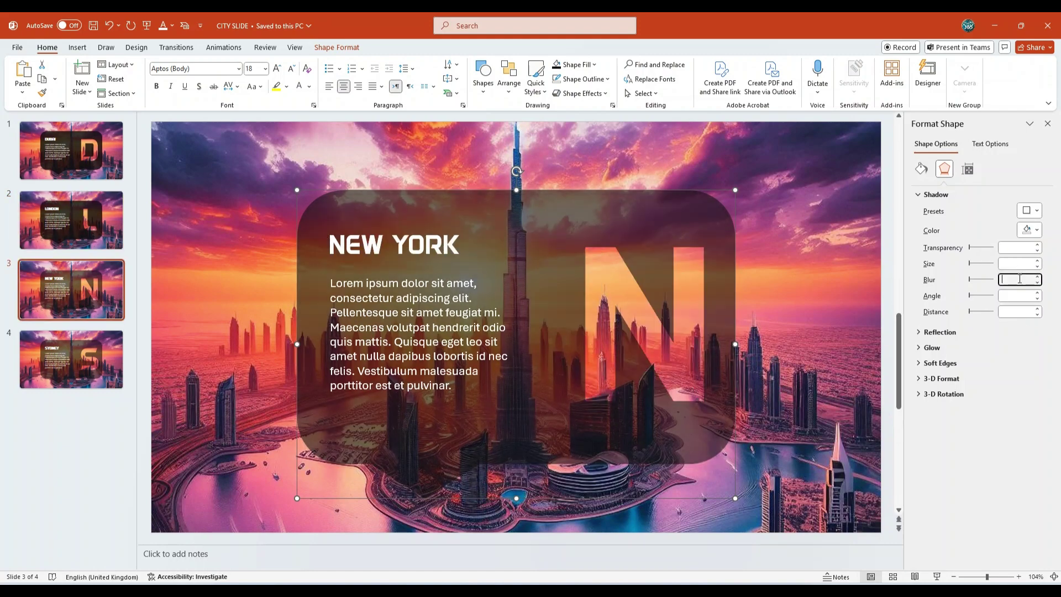
type("15")
left_click(1016, 311)
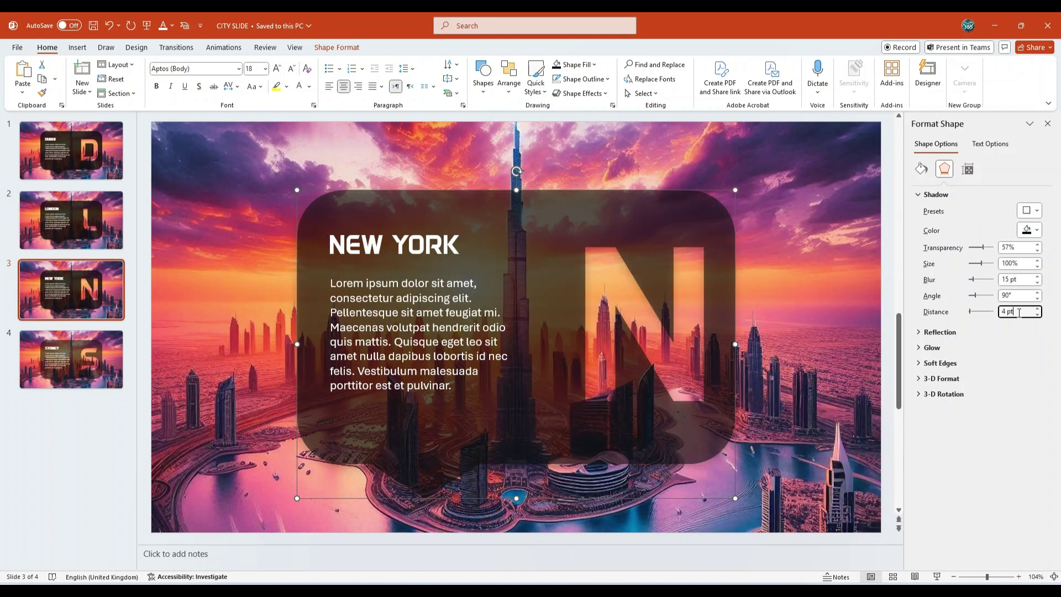
left_click(860, 342)
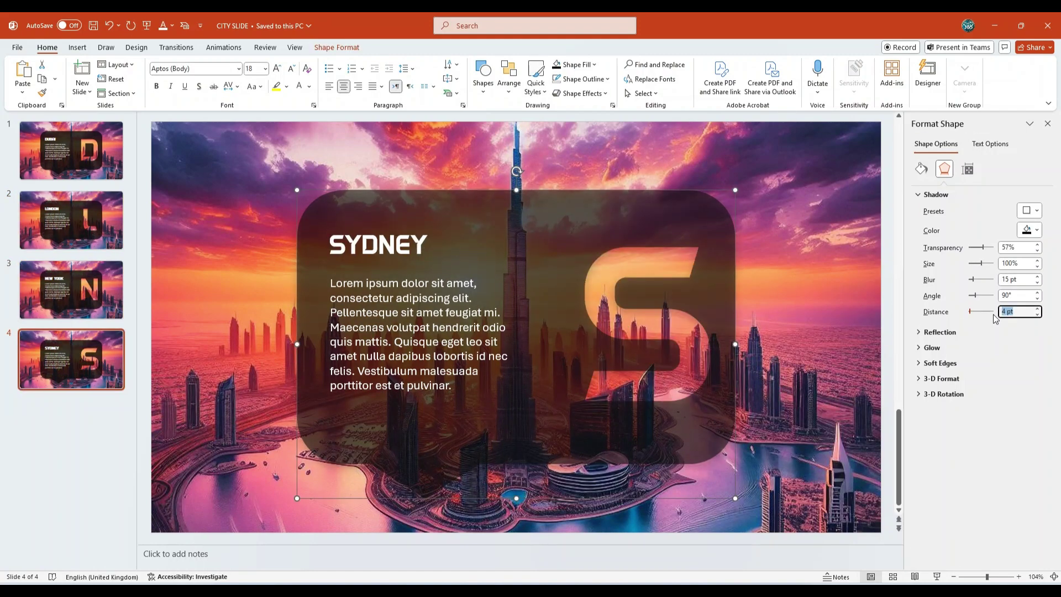
type("10")
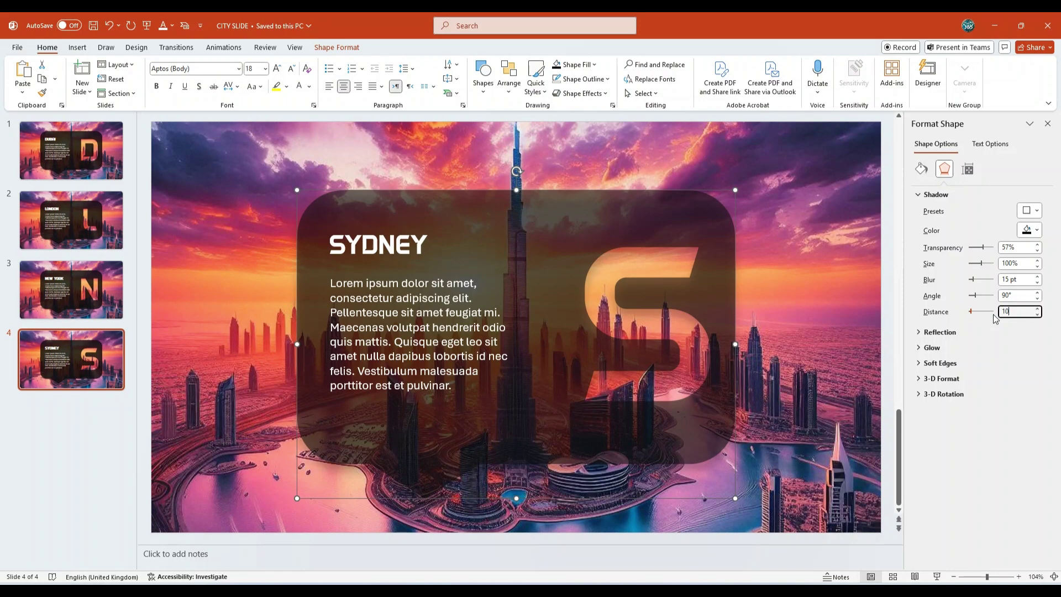
left_click(797, 355)
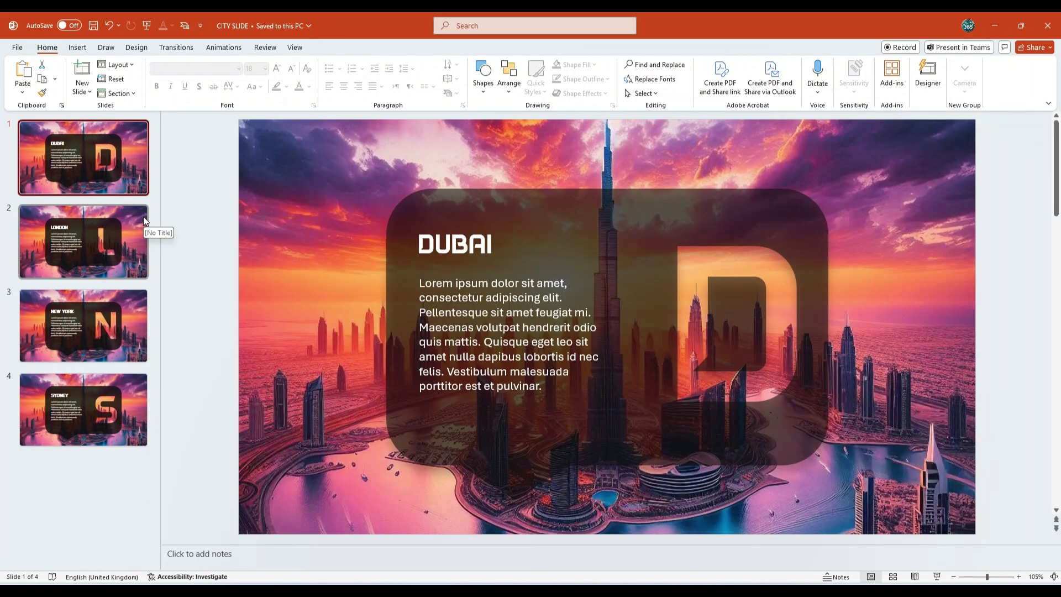
Step: Set the L city photo as the London slide's background picture fill
left_click(144, 217)
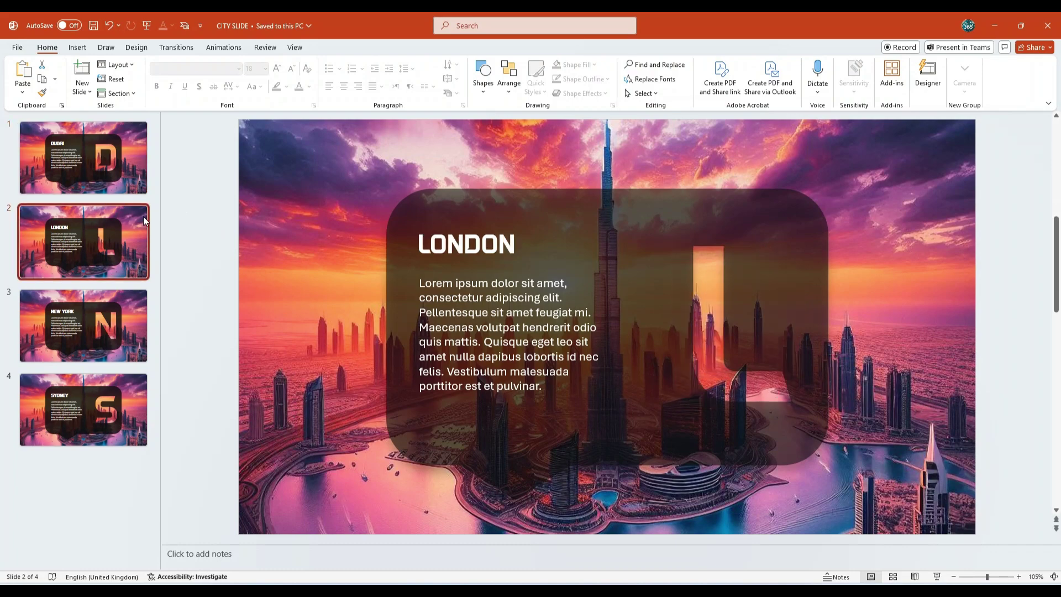
left_click(136, 48)
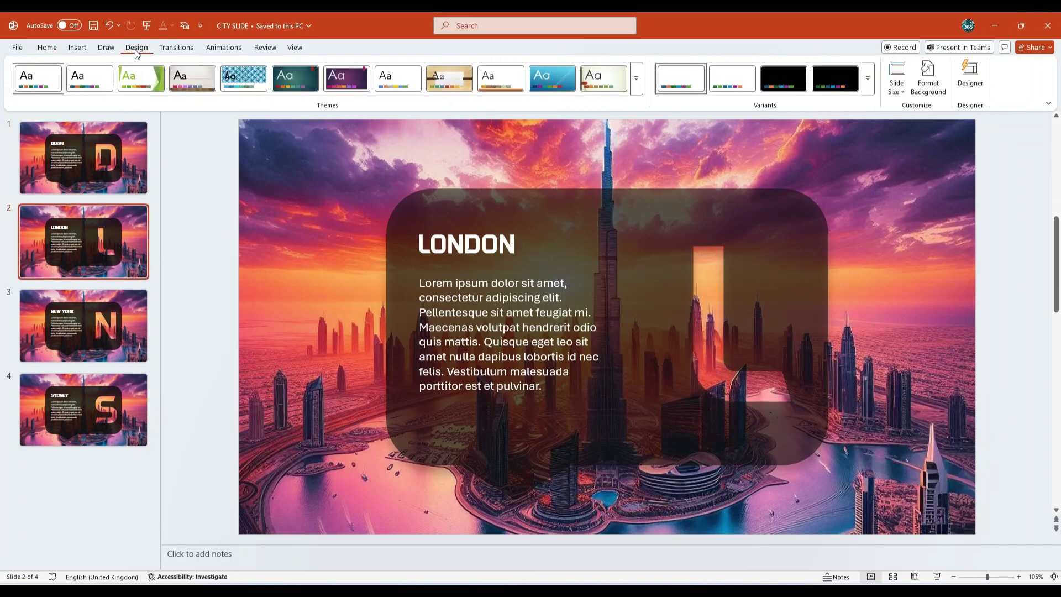
left_click(928, 77)
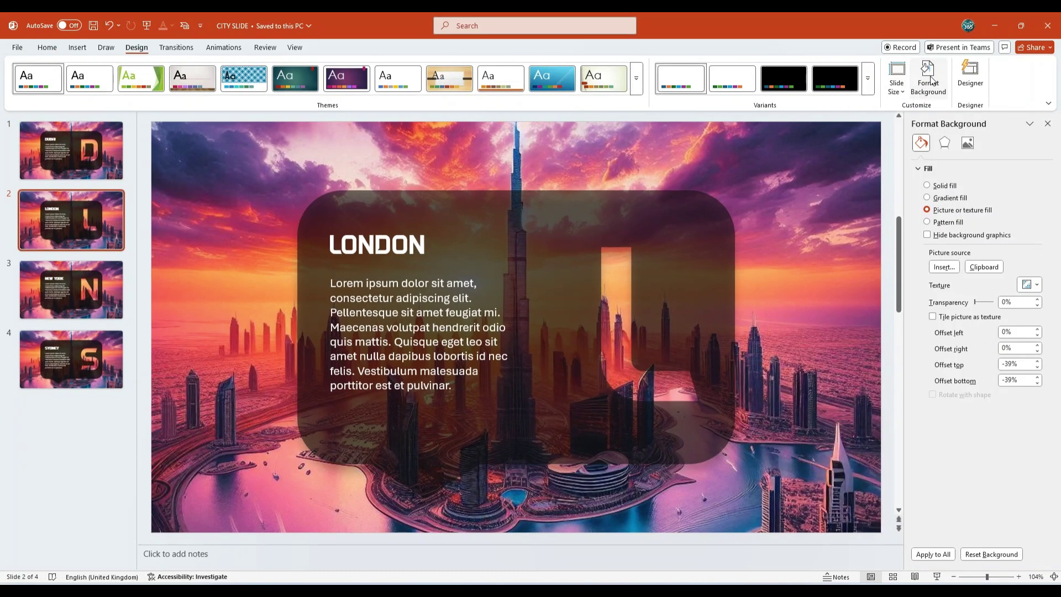
left_click(946, 267)
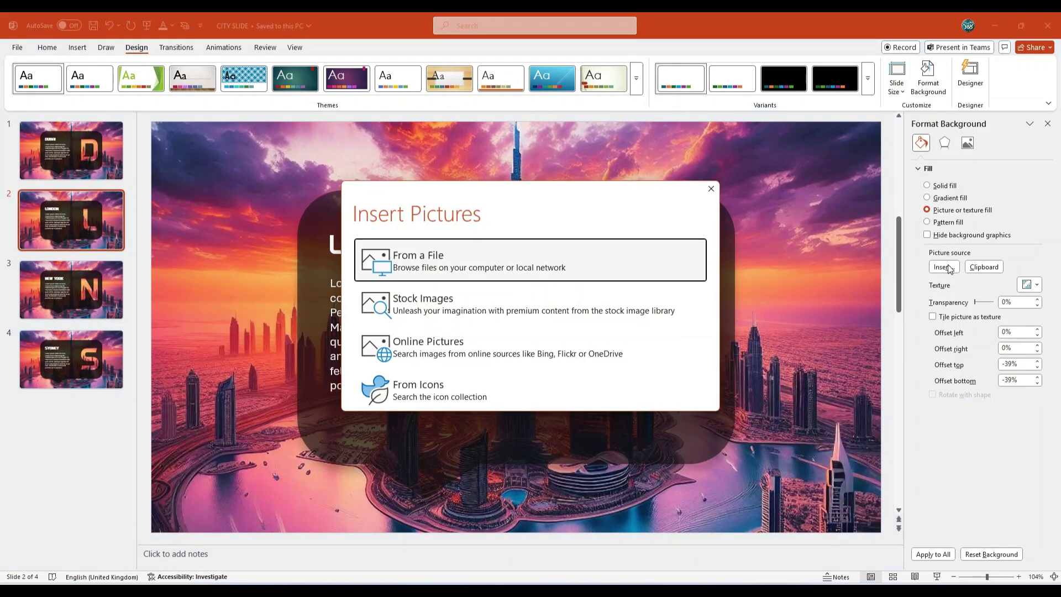
left_click(396, 266)
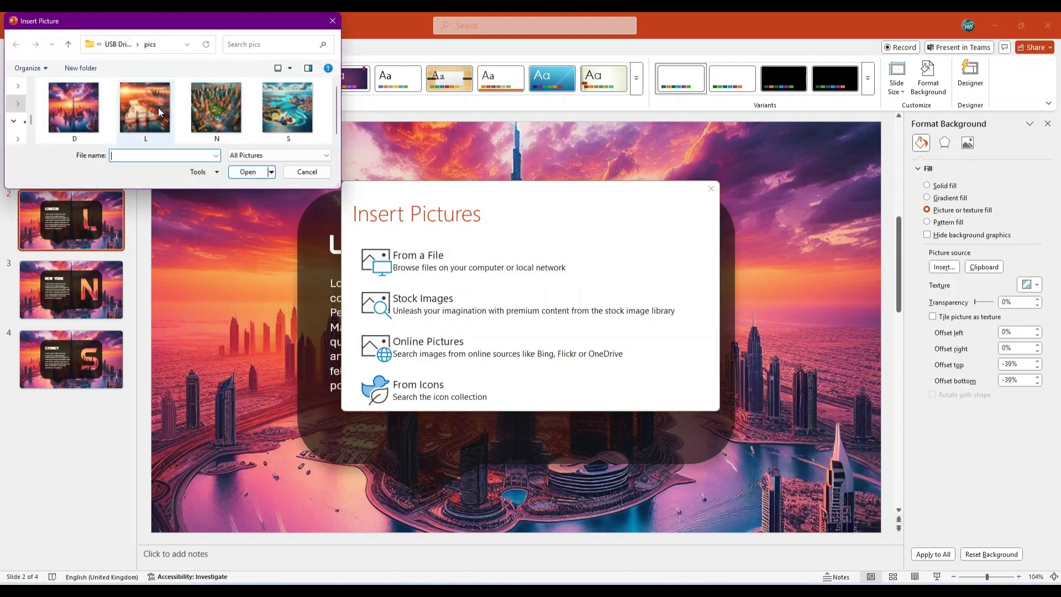
left_click(158, 111)
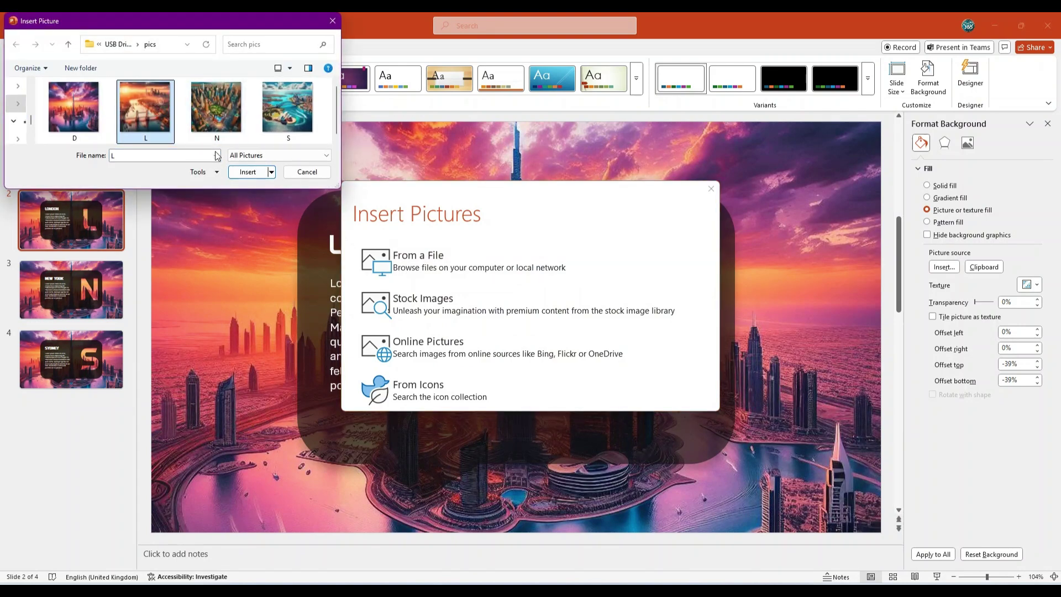
left_click(238, 172)
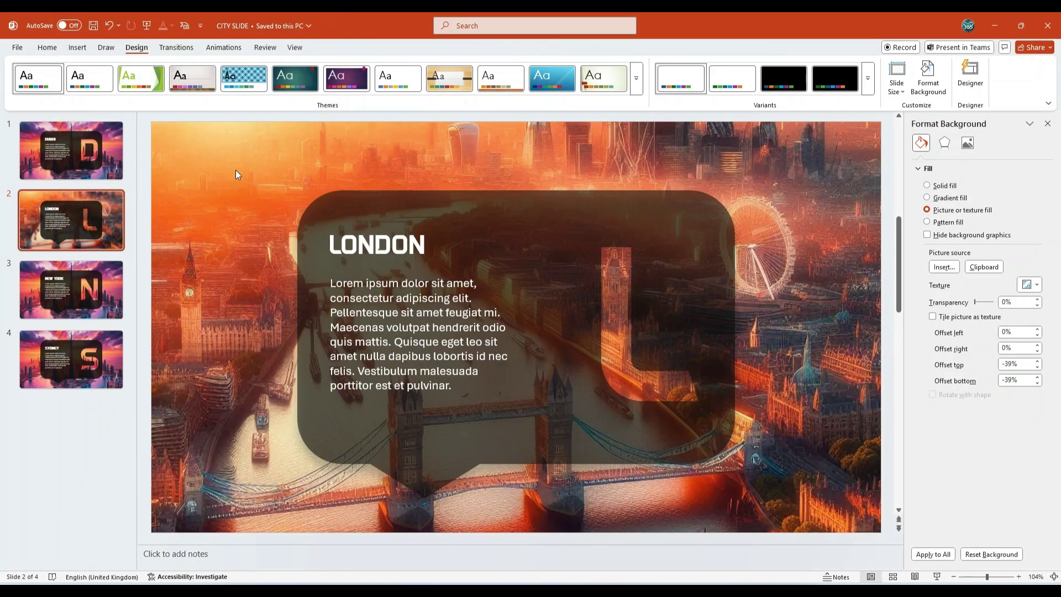
Step: Set the N city photo as the New York slide's background
left_click(115, 271)
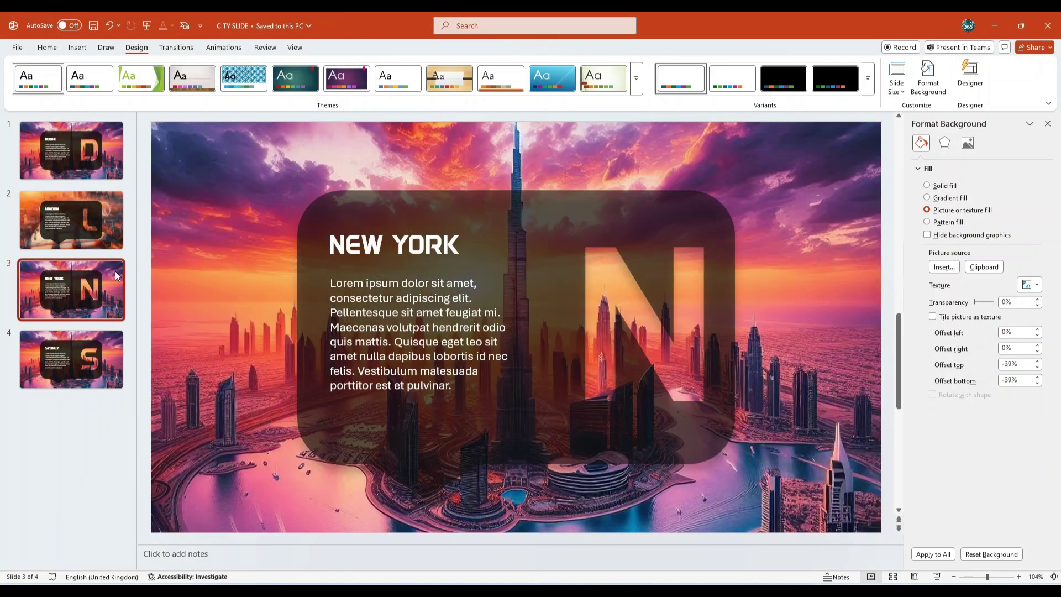
left_click(942, 267)
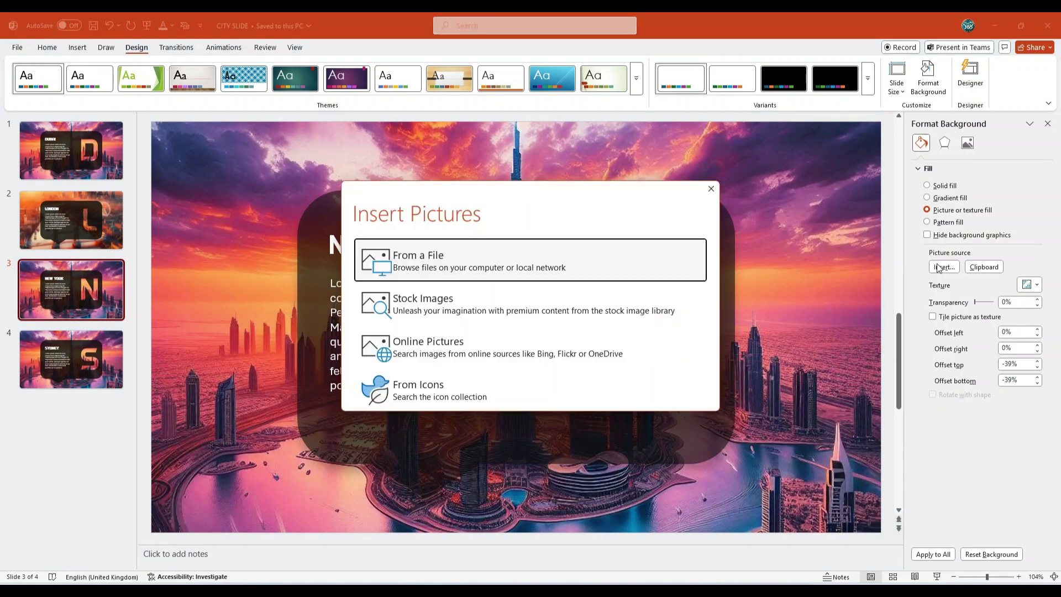
left_click(482, 261)
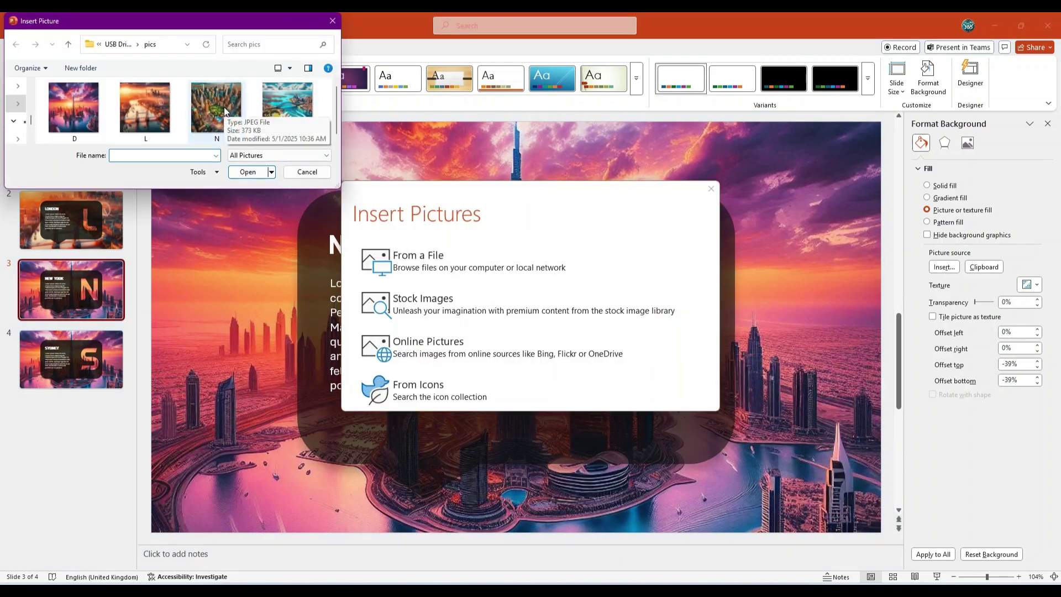
left_click(217, 108)
left_click(248, 172)
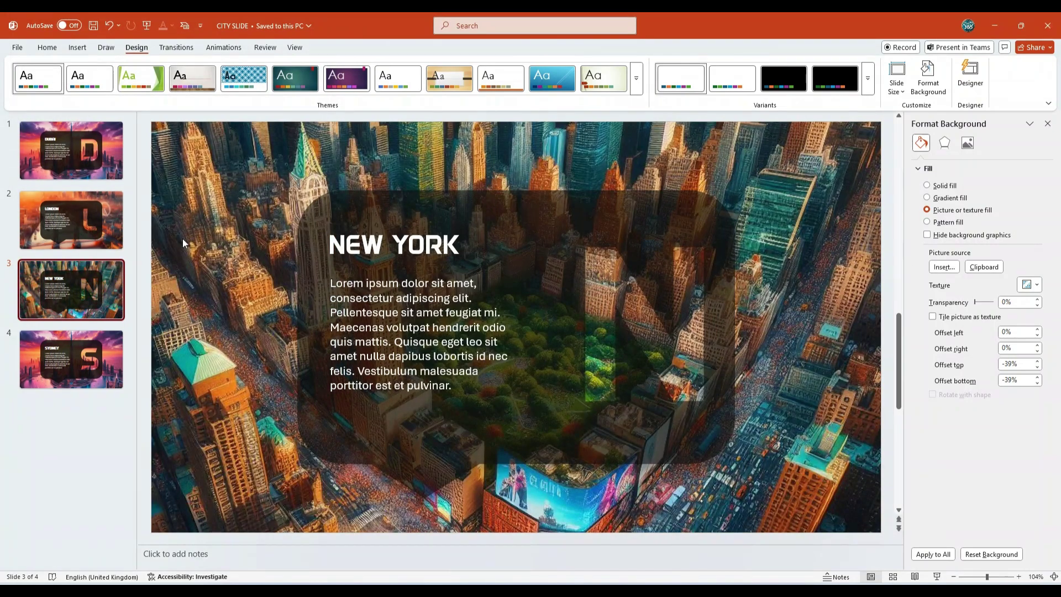
Step: Set the S city photo as the Sydney slide's background
left_click(112, 350)
left_click(944, 266)
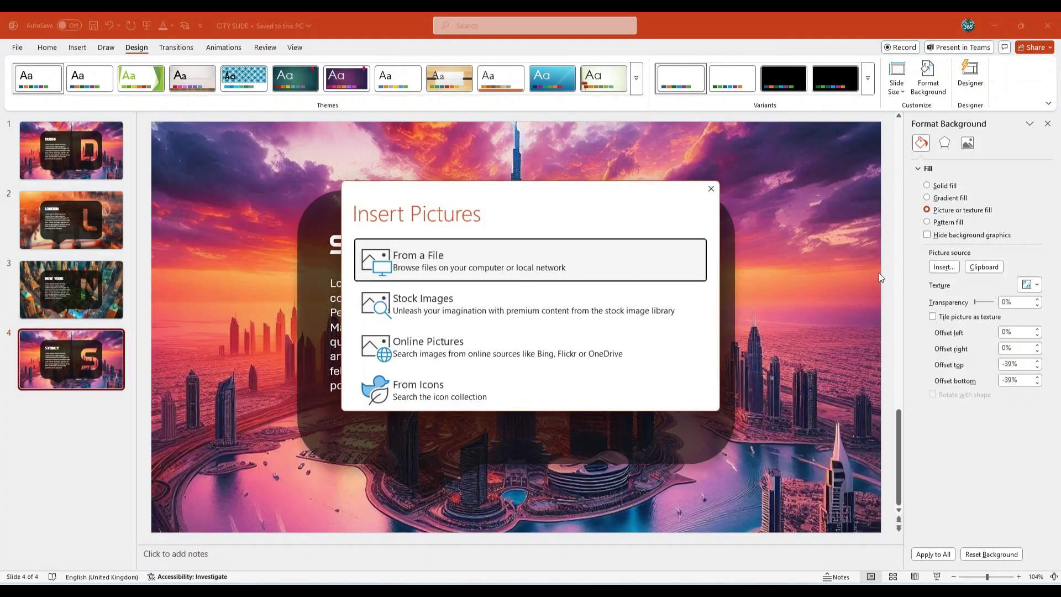
left_click(482, 262)
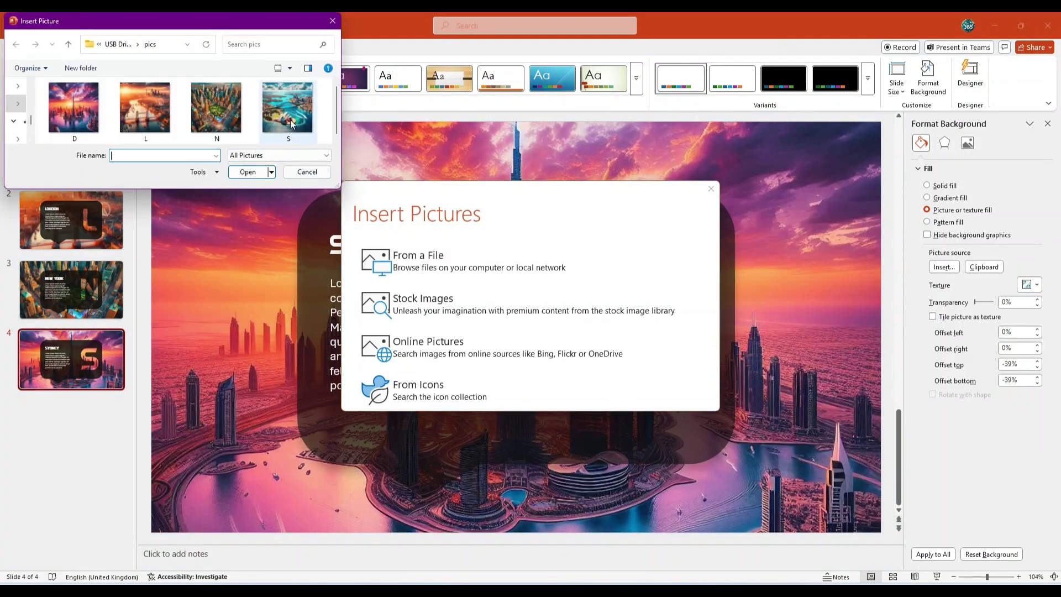
left_click(290, 119)
left_click(248, 171)
left_click(89, 470)
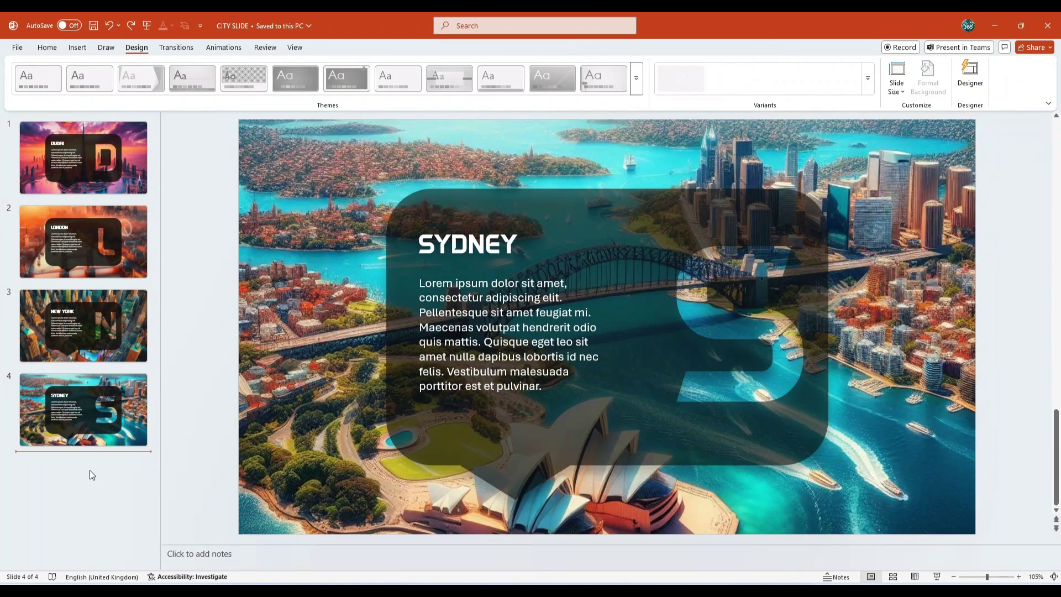
Step: Select all four city slides and apply the Rotate transition to them
key("ctrl+a")
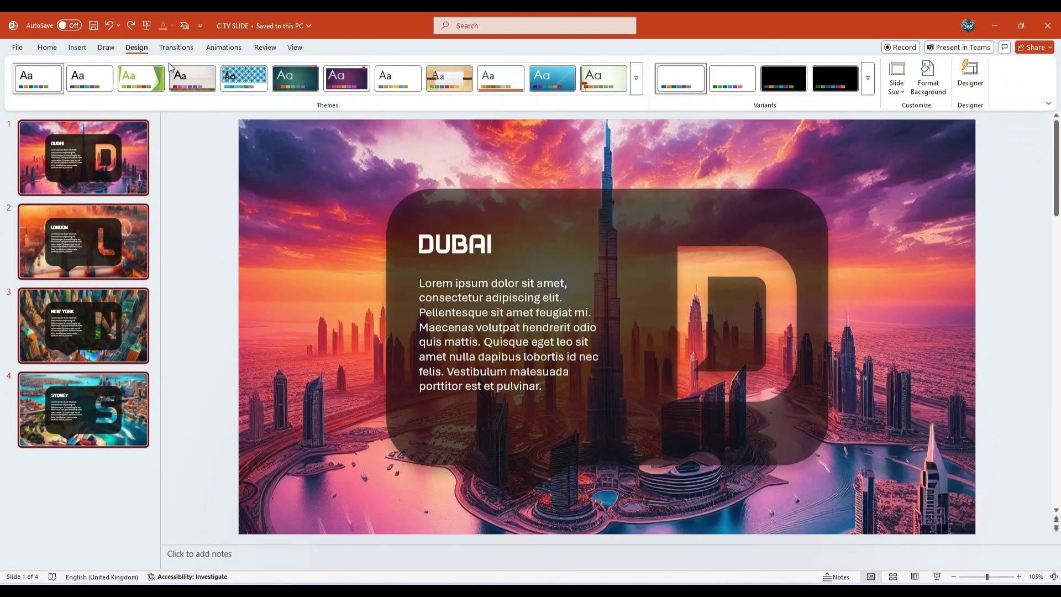
left_click(176, 48)
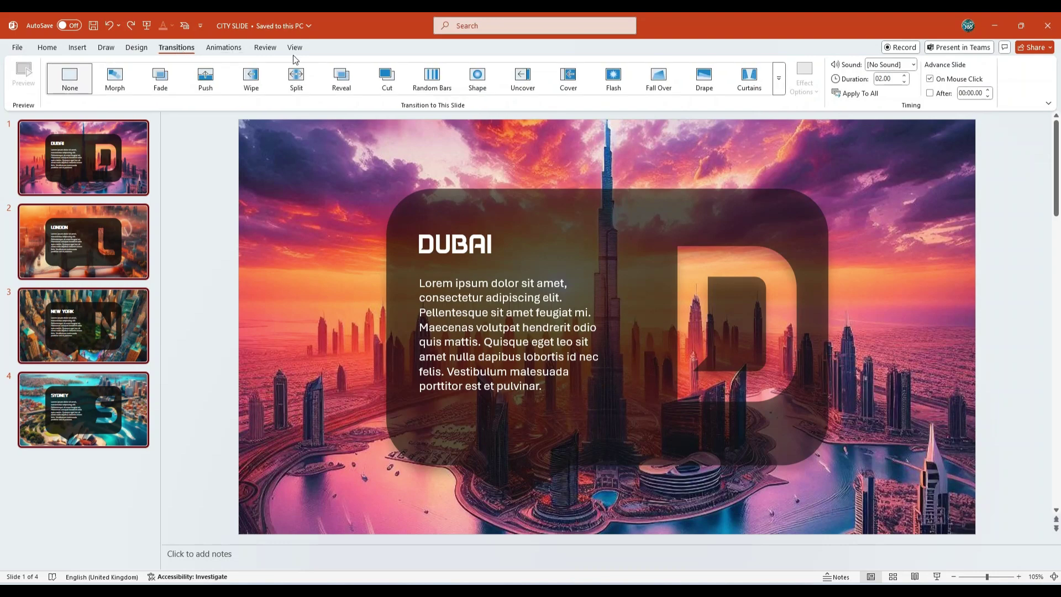
left_click(778, 89)
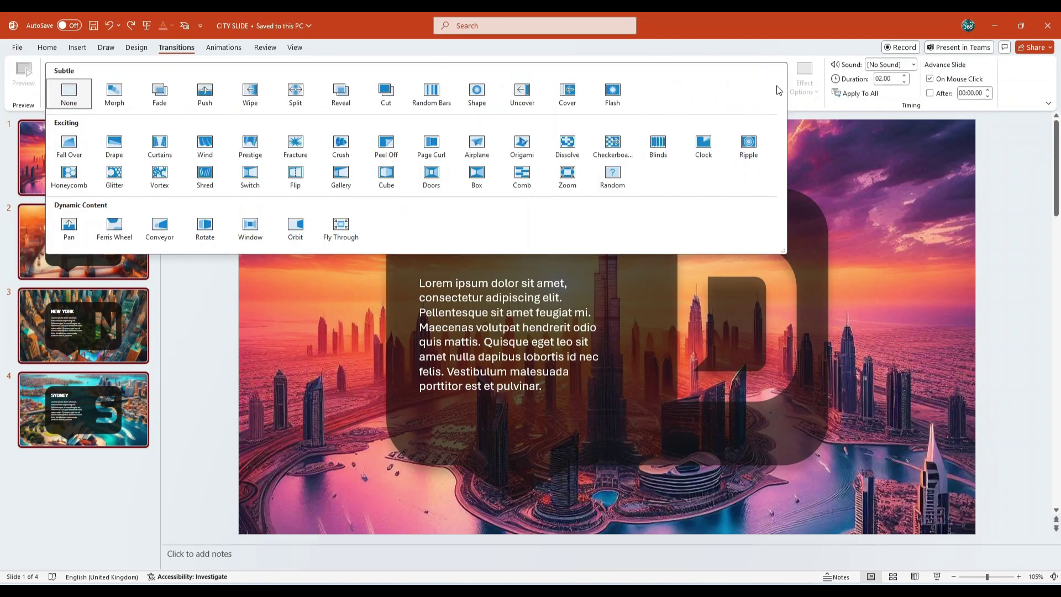
left_click(204, 228)
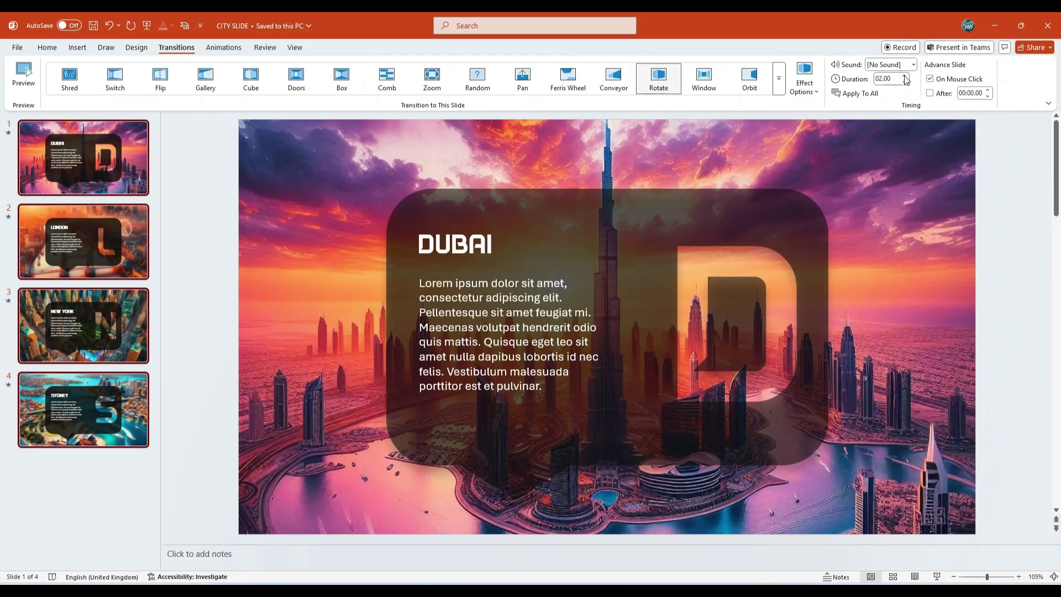